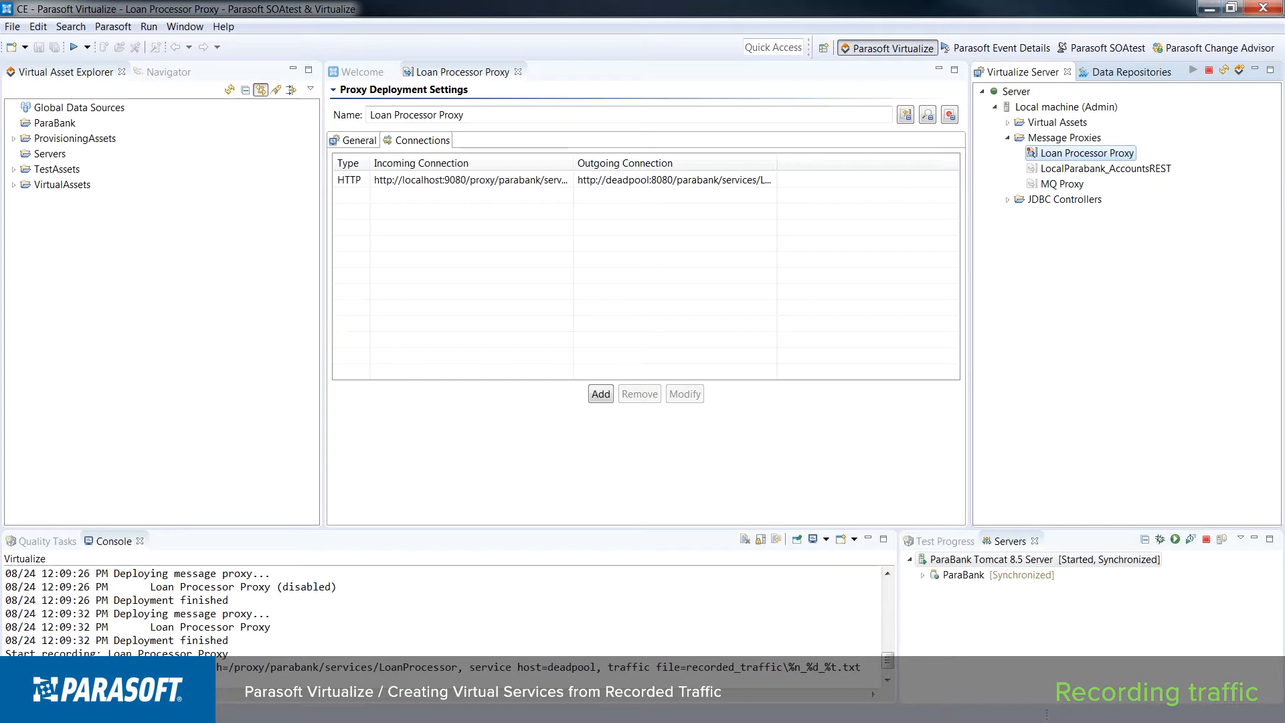
# Switch to the ParaBank site in the browser and apply for a loan of 1000 with a down payment of 10
pyautogui.hotkey('alt', 'Tab')
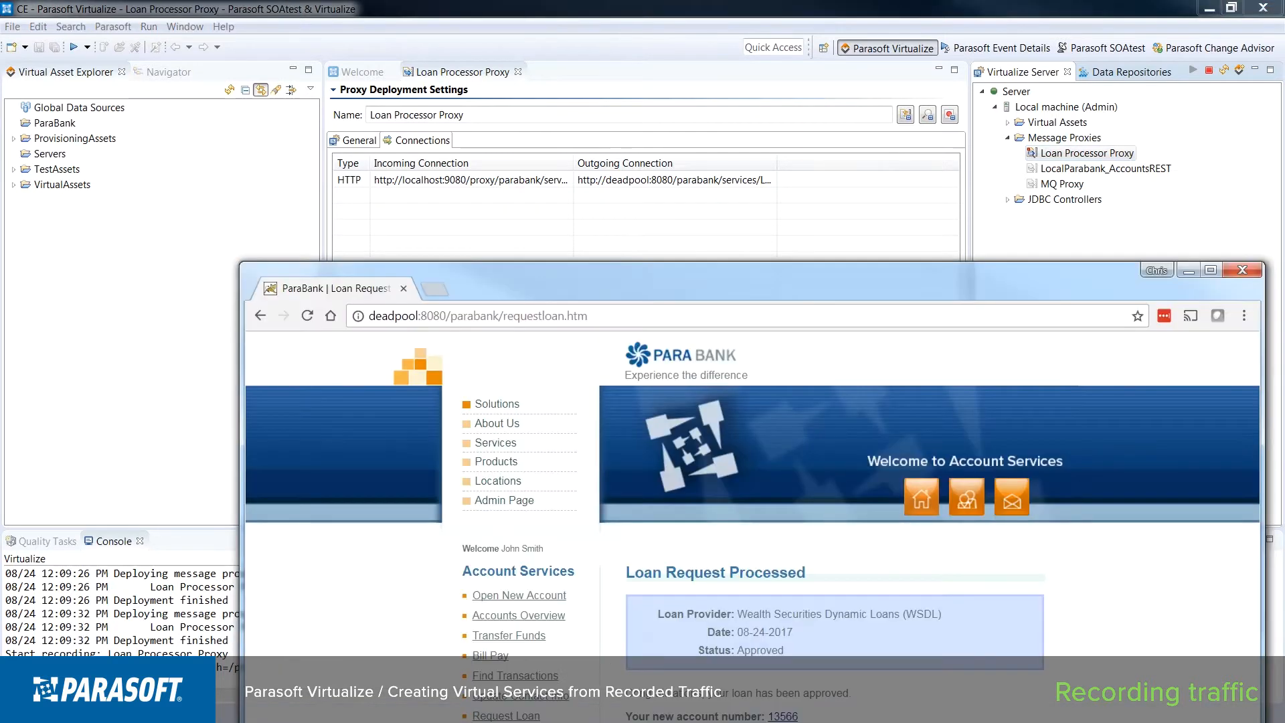
pyautogui.moveTo(668, 290); pyautogui.dragTo(565, 67)
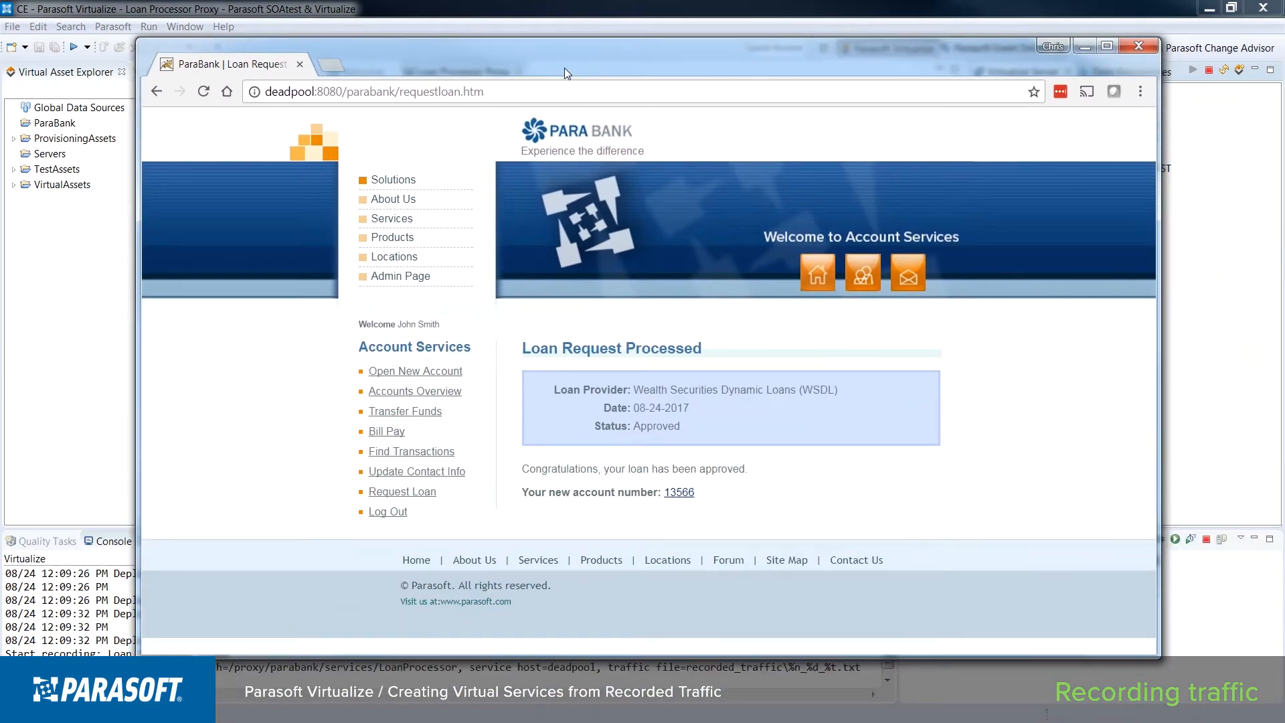
pyautogui.click(429, 496)
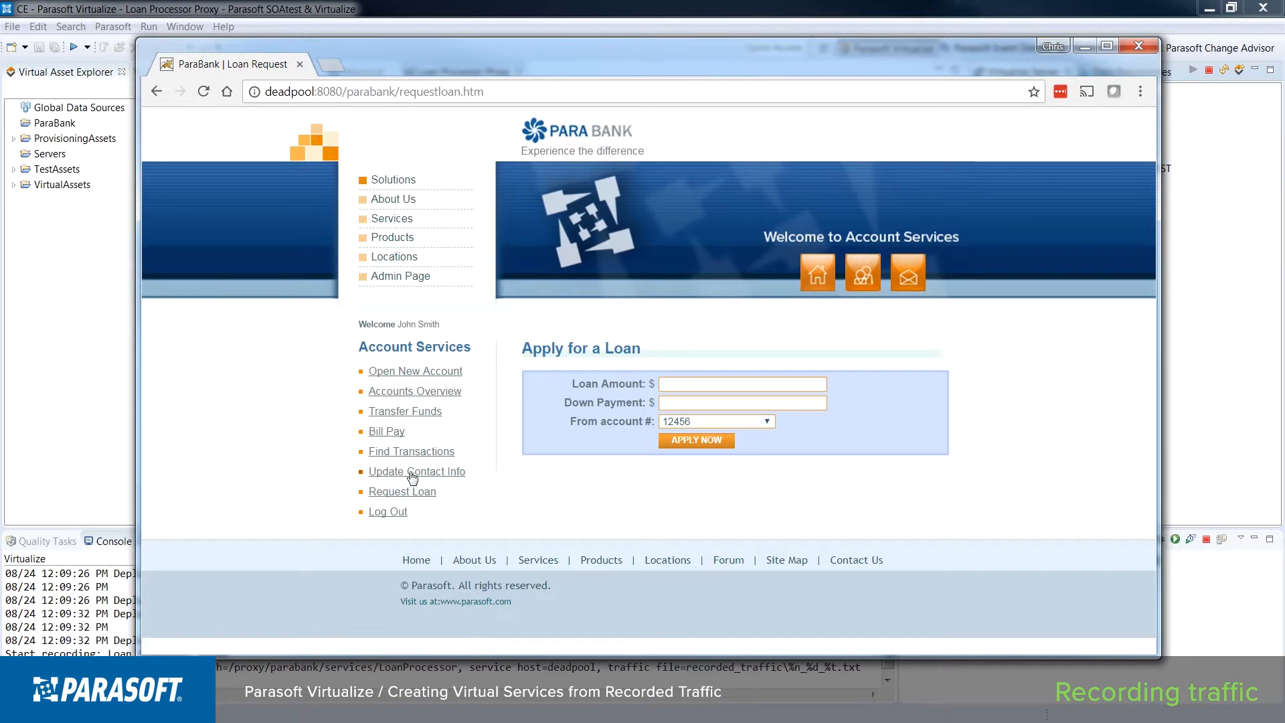
pyautogui.click(681, 384)
pyautogui.write('1000')
pyautogui.press('Tab')
pyautogui.write('10')
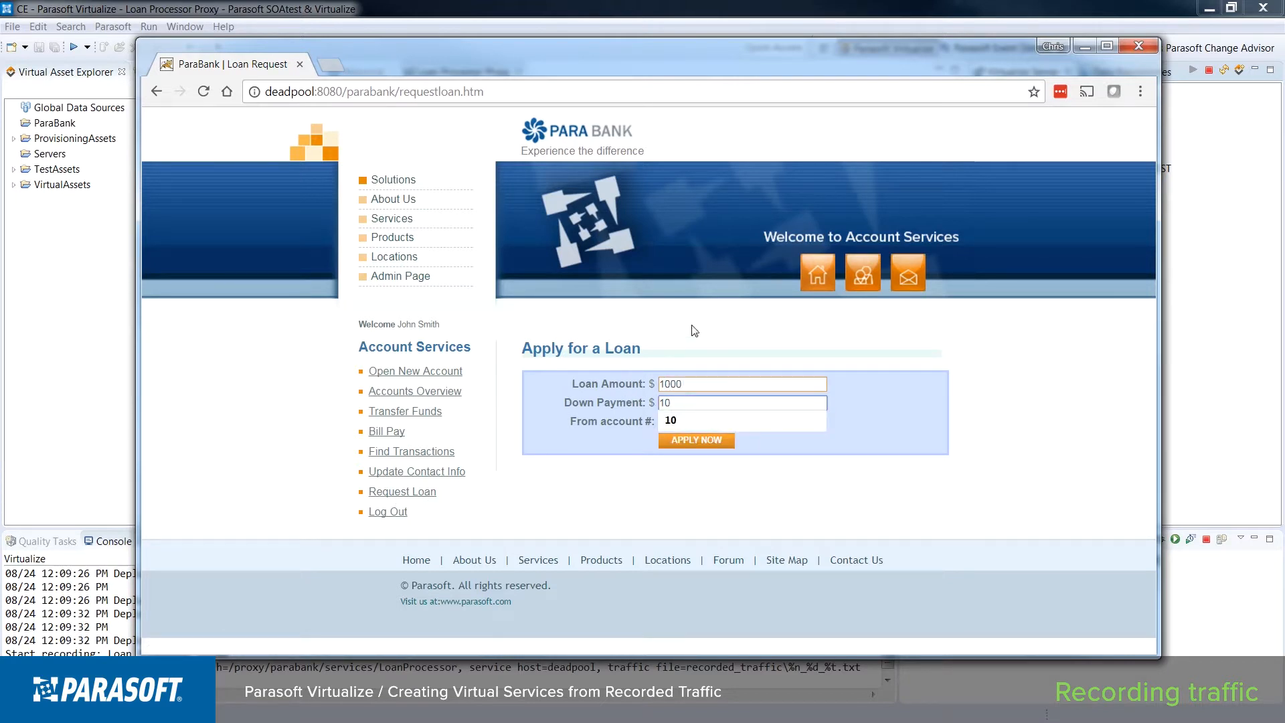
pyautogui.click(707, 443)
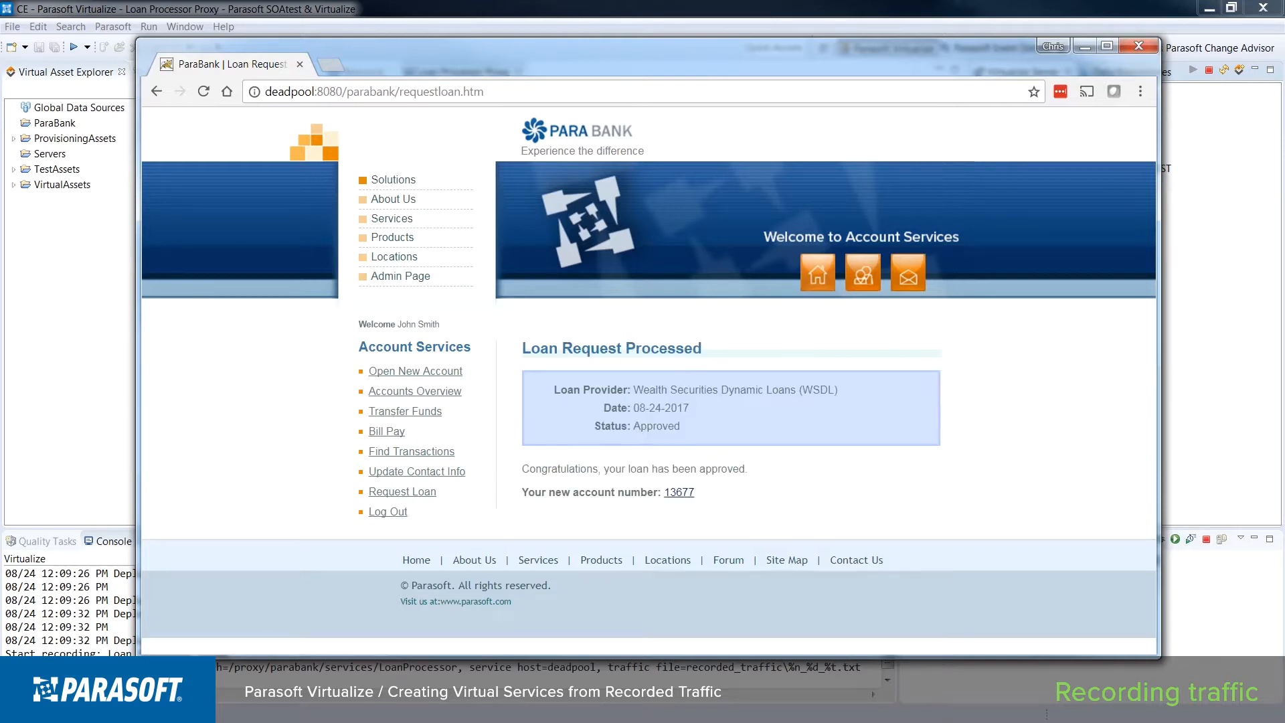
# Submit another ParaBank loan request for 1000000 with a down payment of 1
pyautogui.click(419, 494)
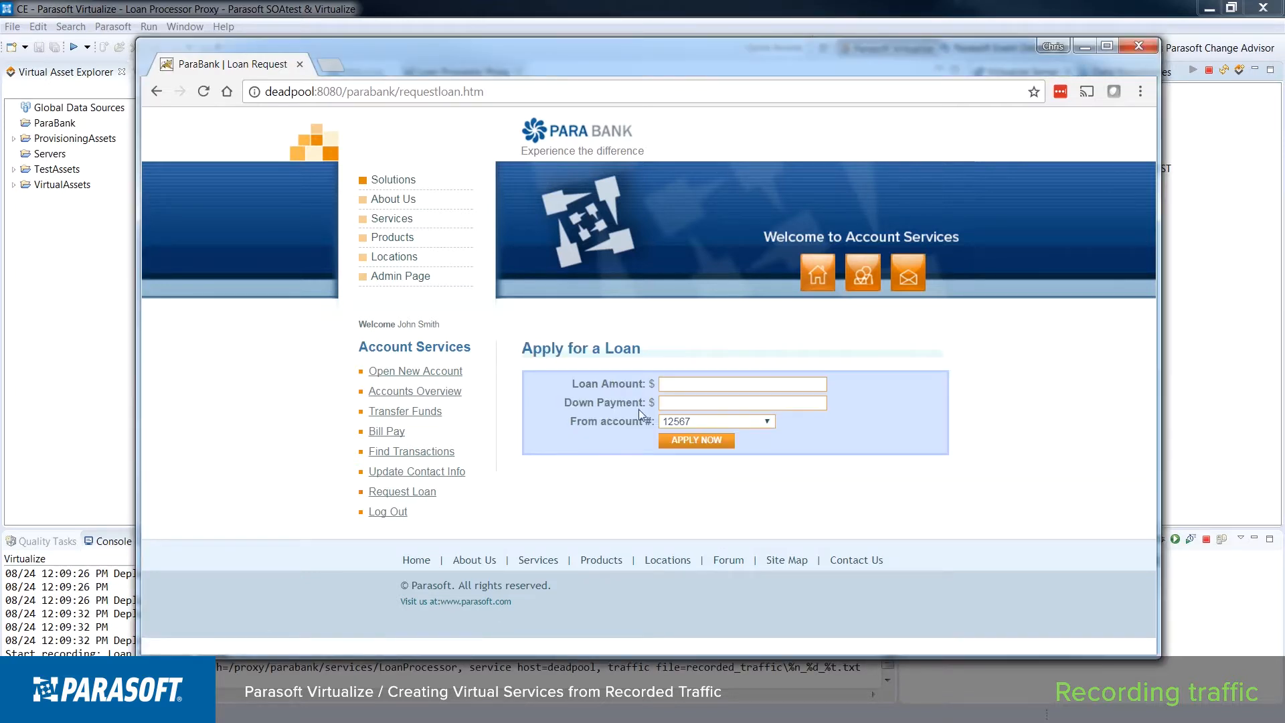
pyautogui.click(672, 386)
pyautogui.write('1000000')
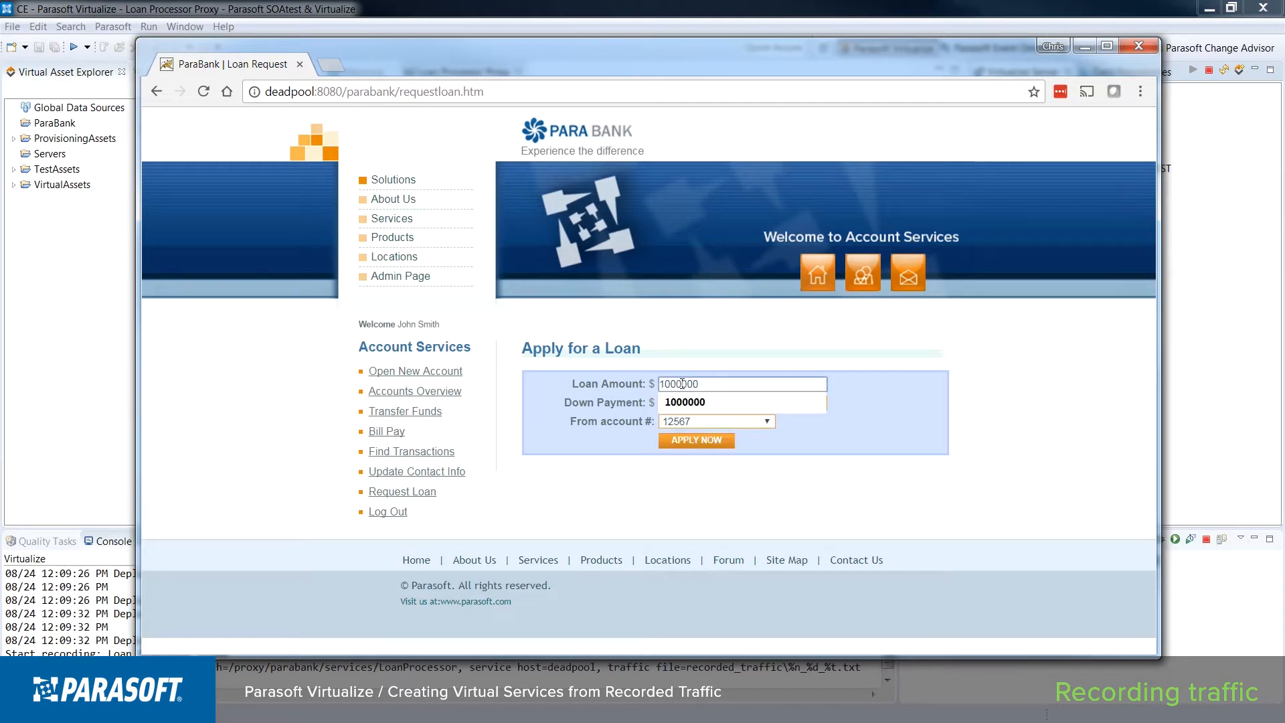
pyautogui.press('Tab')
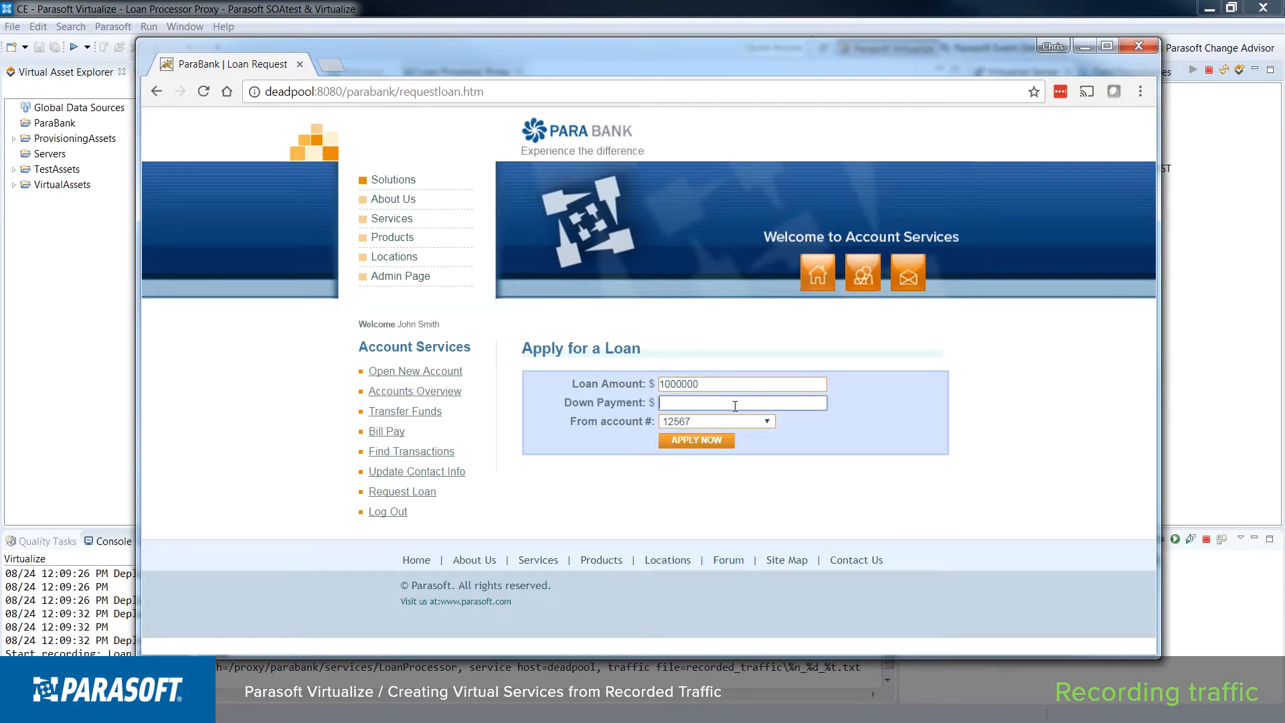
pyautogui.write('1')
pyautogui.click(617, 548)
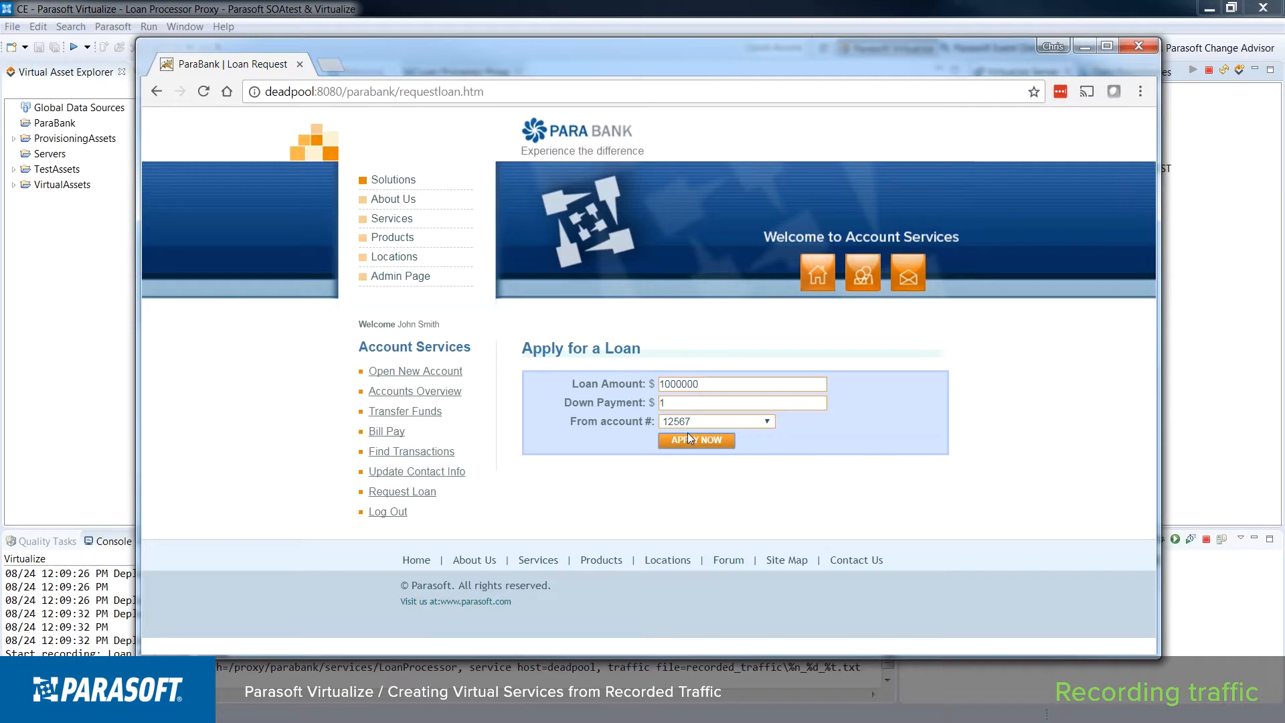
pyautogui.click(688, 437)
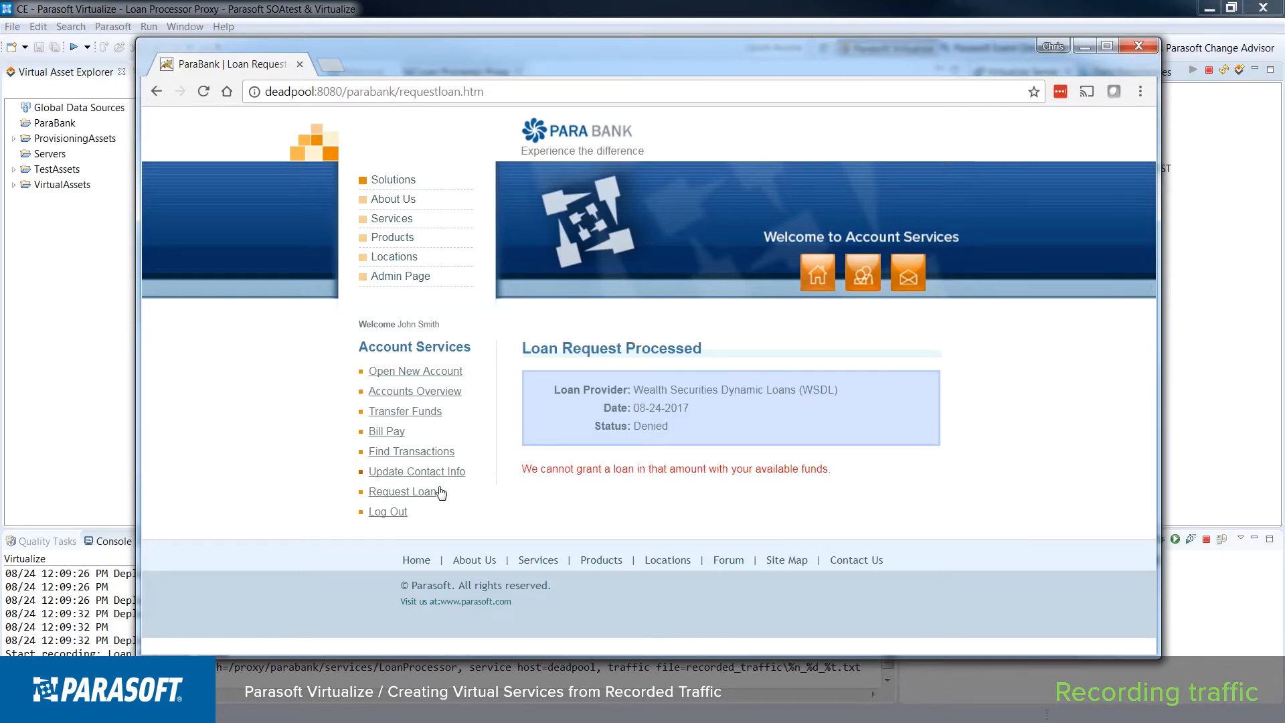
# Submit a third ParaBank loan request for 2222 with a down payment of 22
pyautogui.click(416, 495)
pyautogui.click(676, 386)
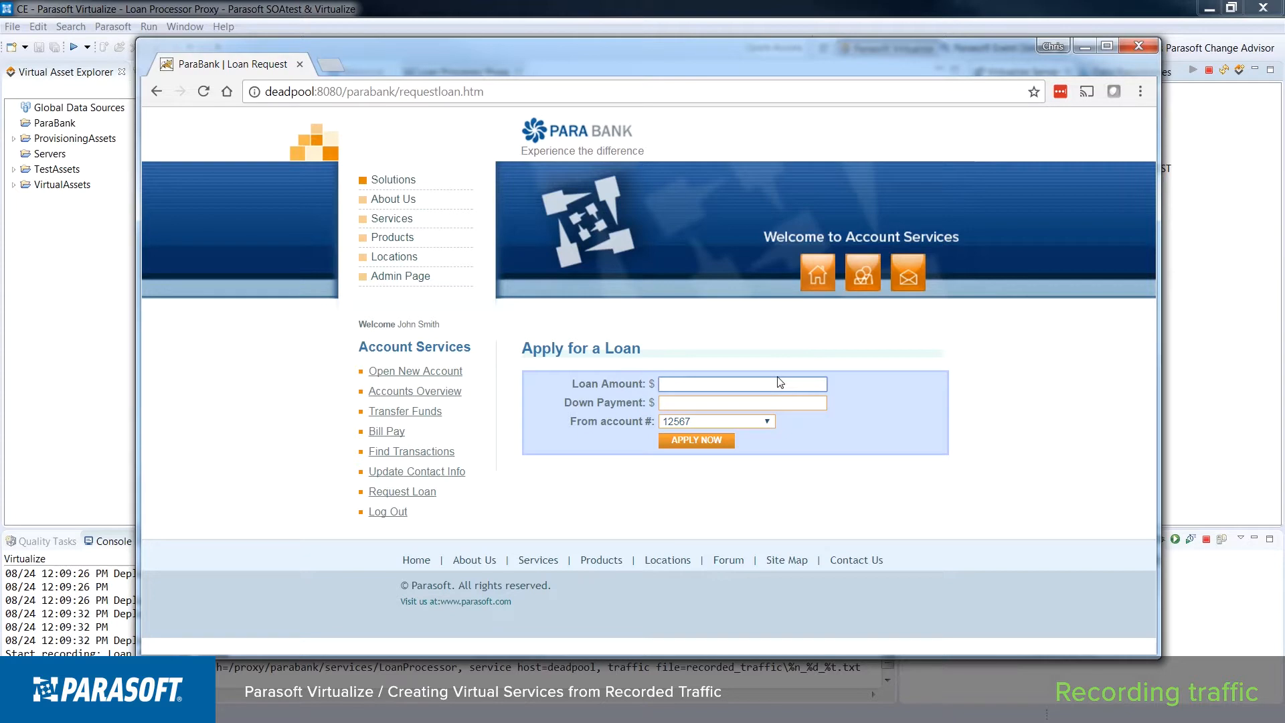
pyautogui.write('2222')
pyautogui.click(696, 402)
pyautogui.write('22')
pyautogui.click(690, 313)
pyautogui.click(699, 441)
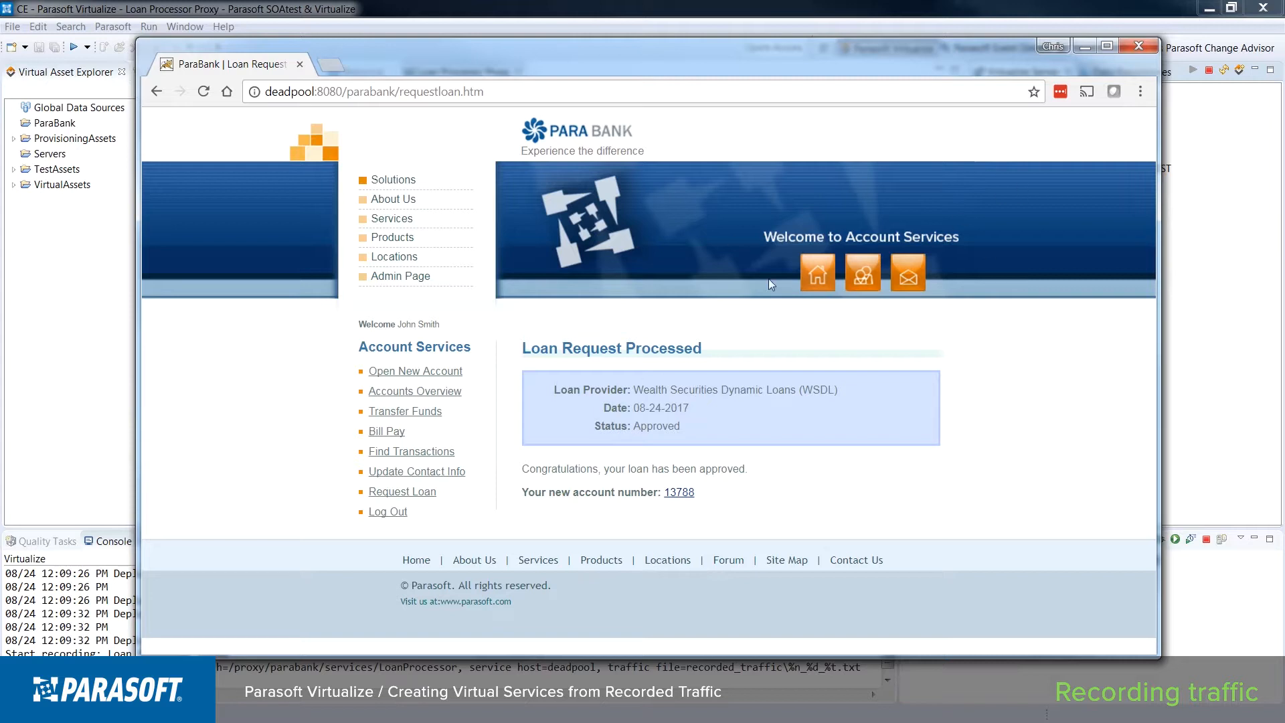
# Switch back to Parasoft Virtualize, stop recording on the Loan Processor Proxy, and check the traffic file name in the console output
pyautogui.click(86, 302)
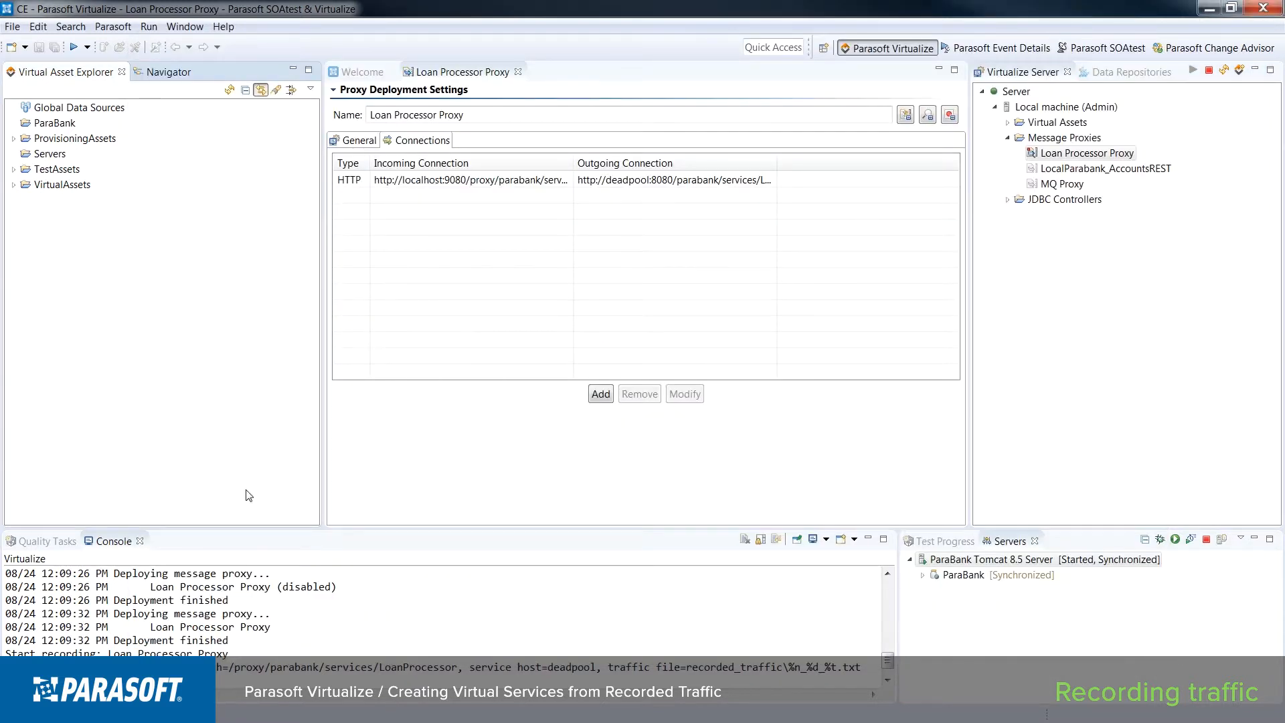
pyautogui.rightClick(1039, 157)
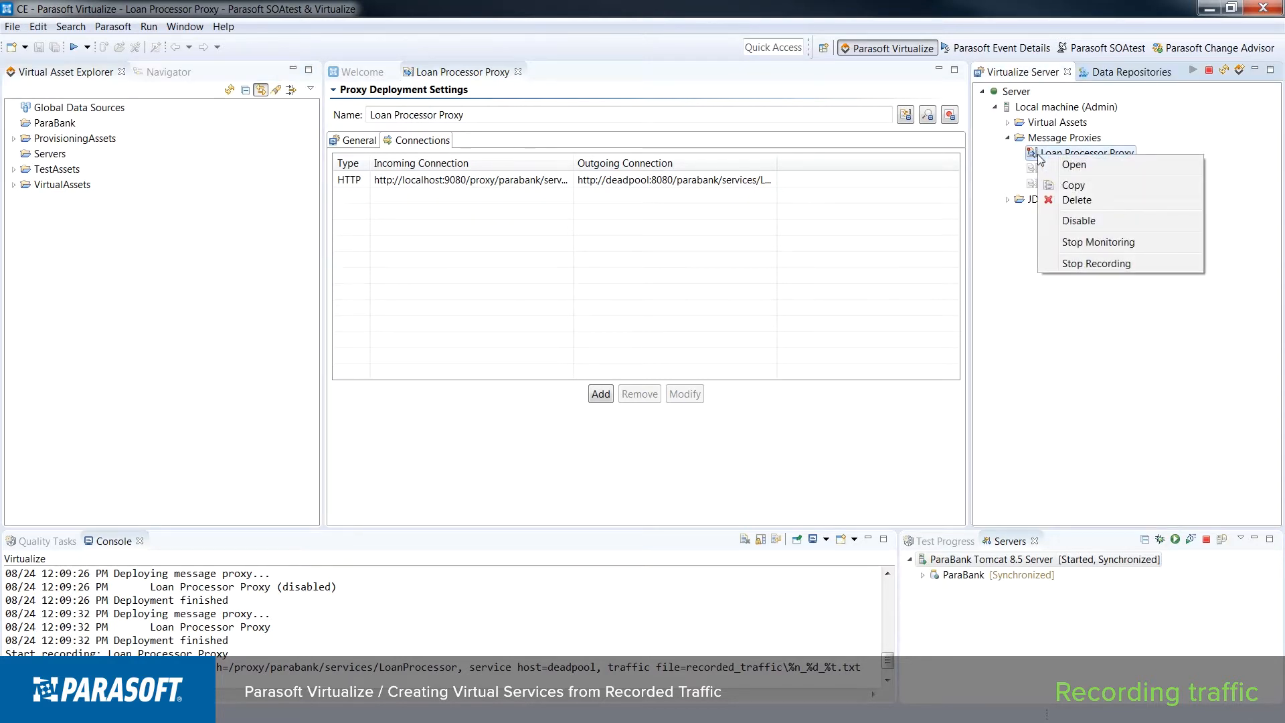
pyautogui.click(1092, 263)
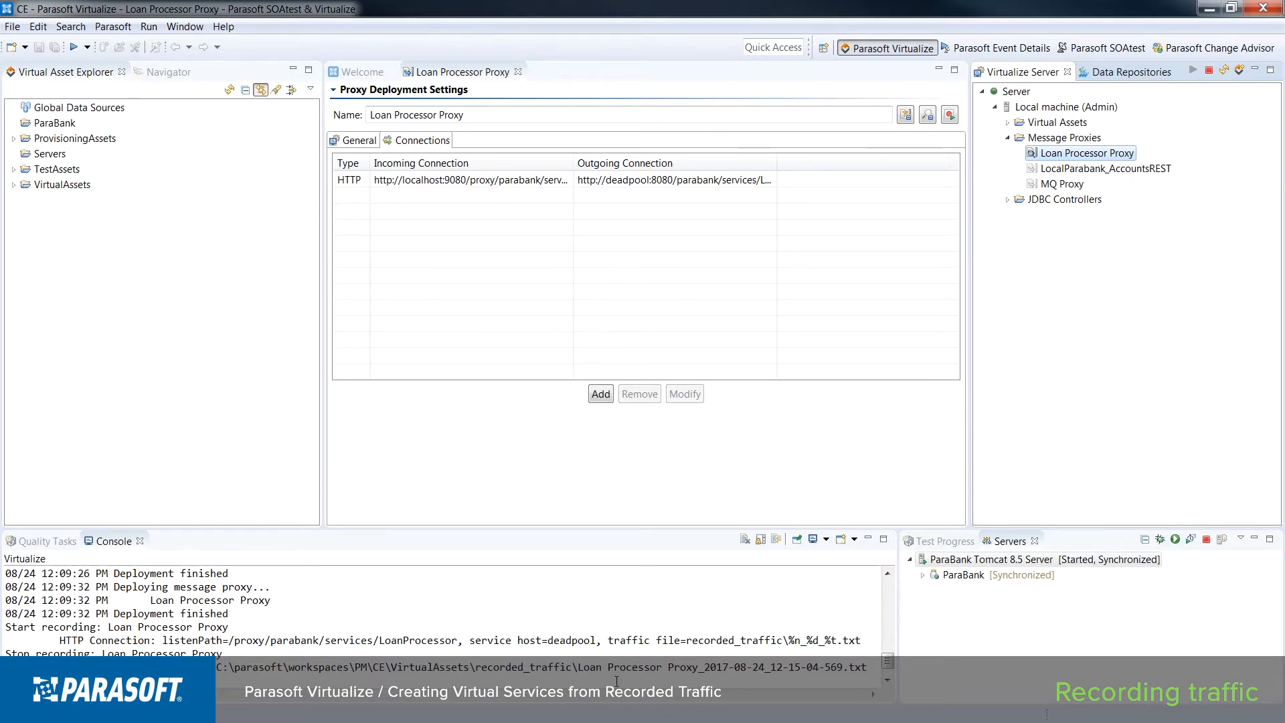
pyautogui.moveTo(581, 667); pyautogui.dragTo(870, 663)
pyautogui.click(842, 655)
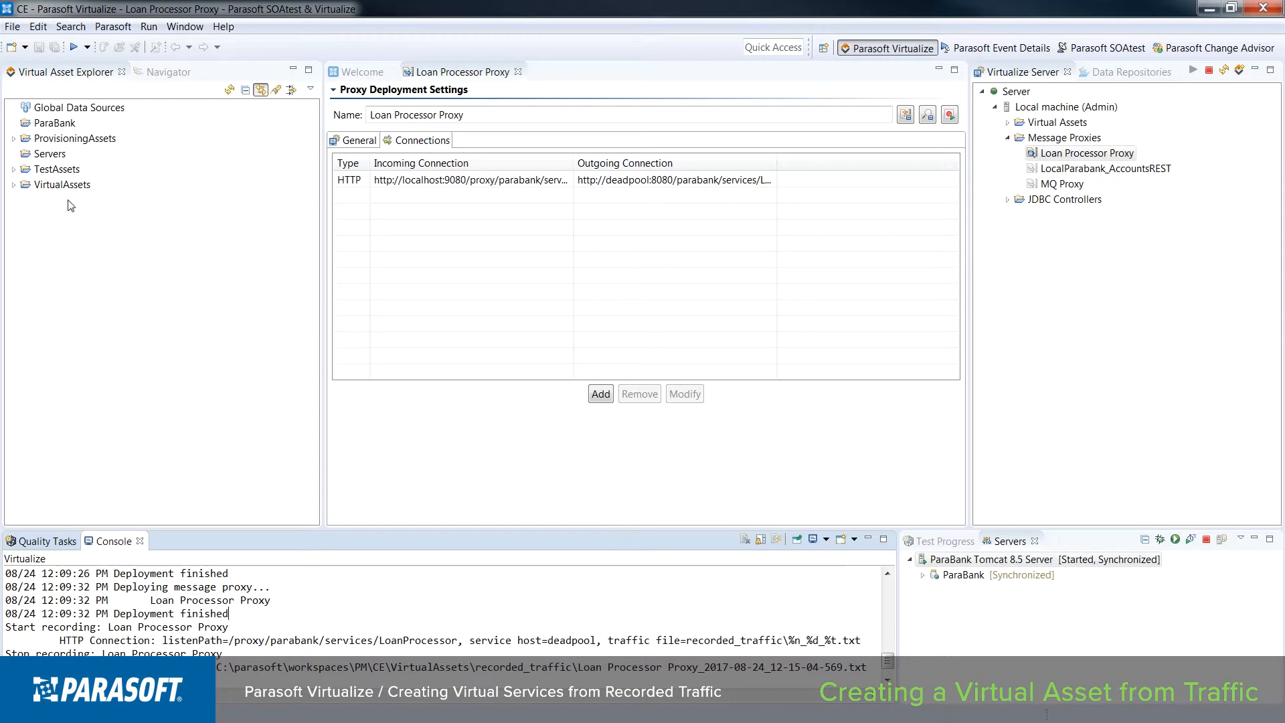
# Start a new virtual asset (.pva) file named LoanProcessor in the VirtualAssets project and continue to the responder suite type
pyautogui.click(14, 185)
pyautogui.click(27, 201)
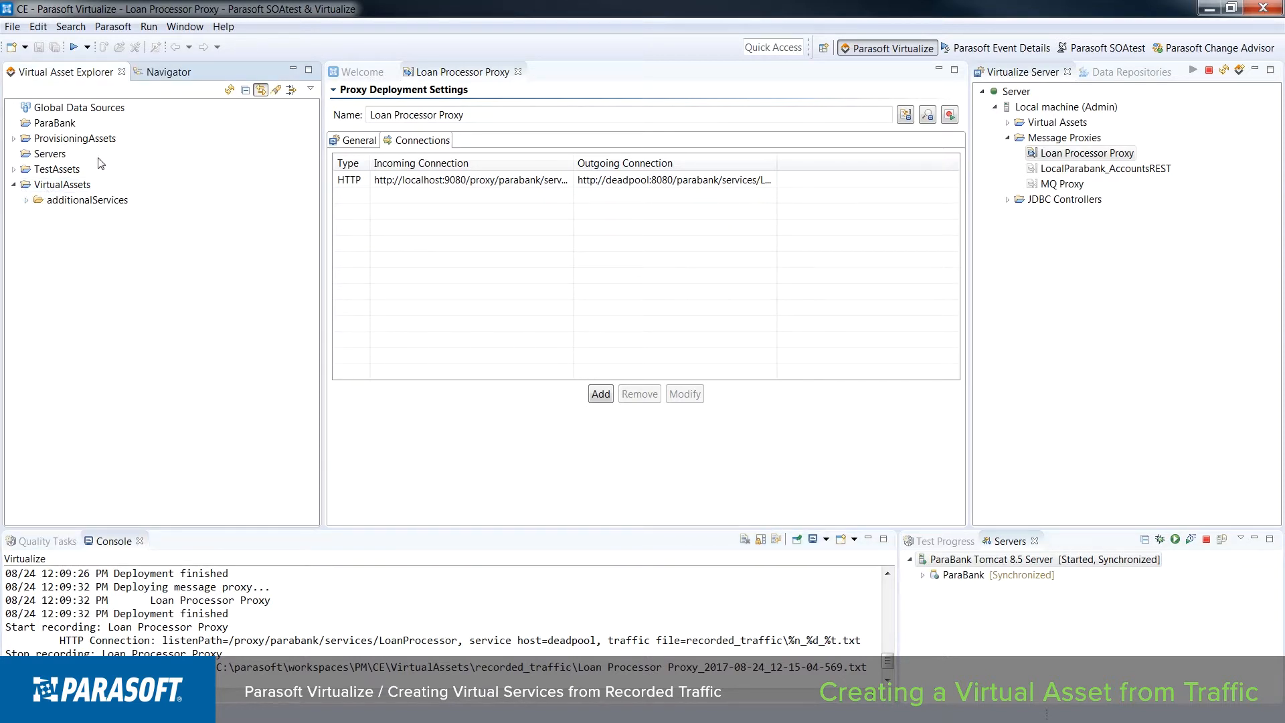
pyautogui.rightClick(65, 188)
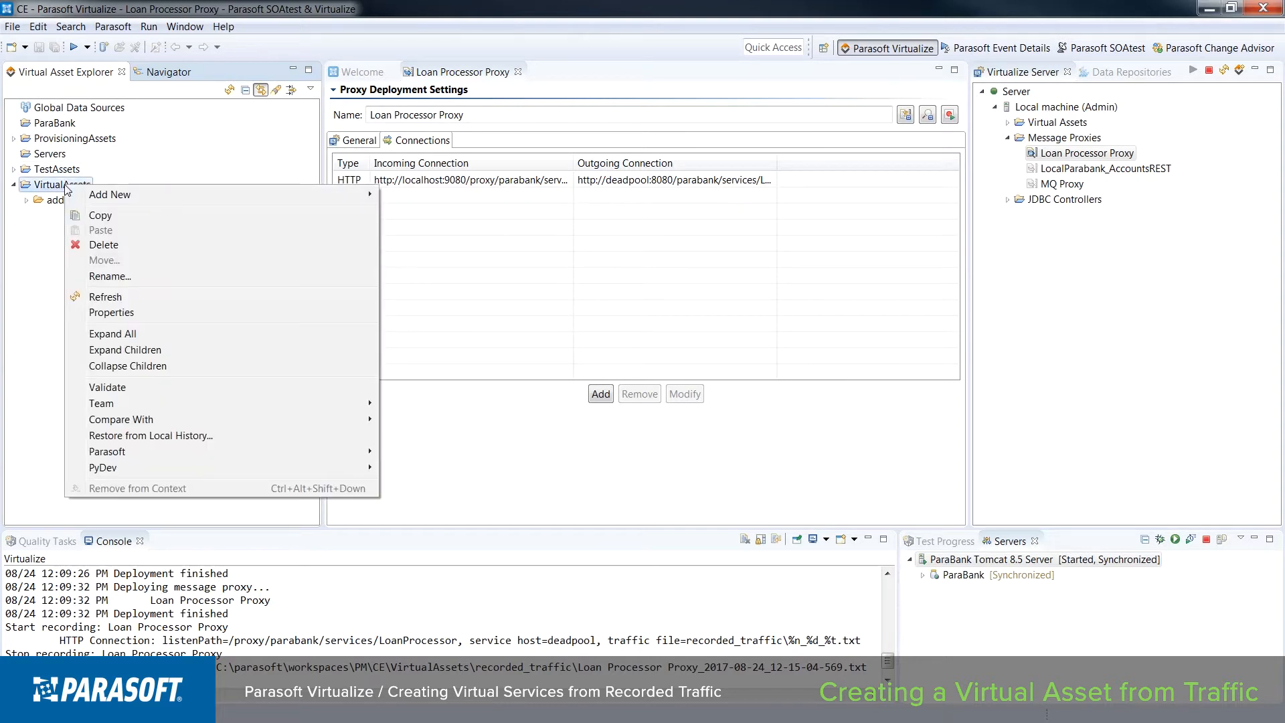
pyautogui.moveTo(94, 194)
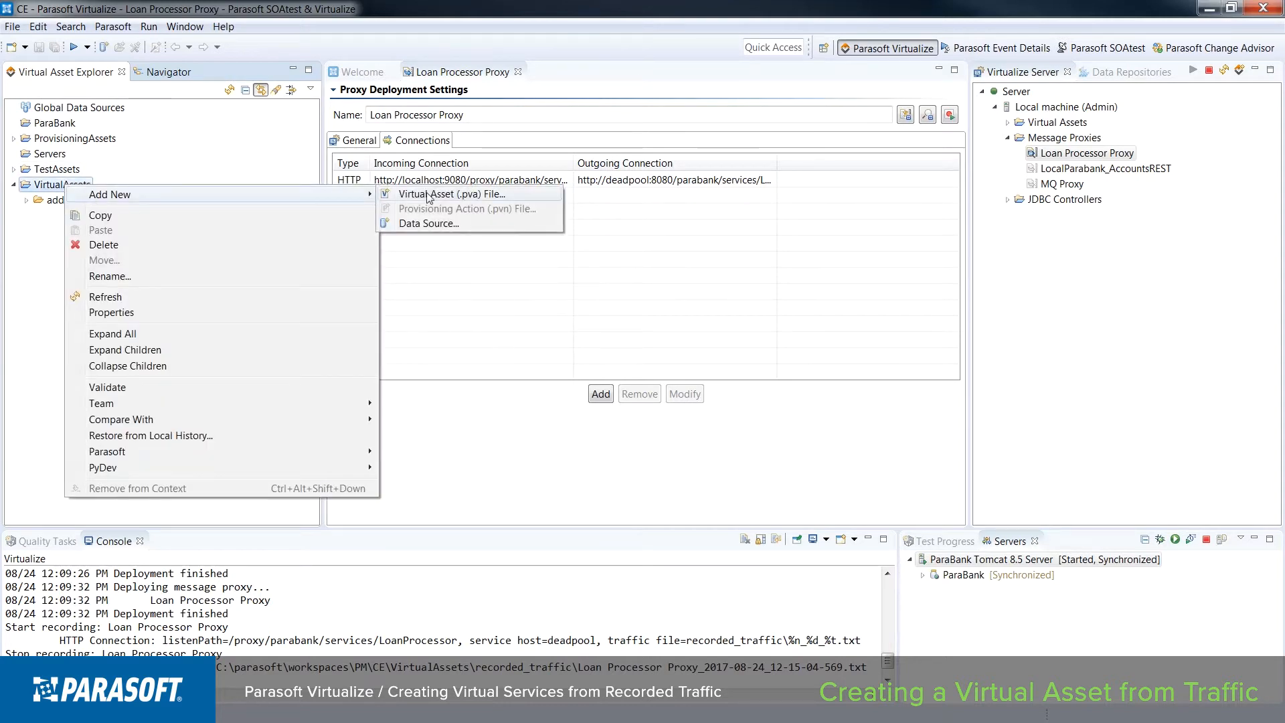
pyautogui.click(429, 195)
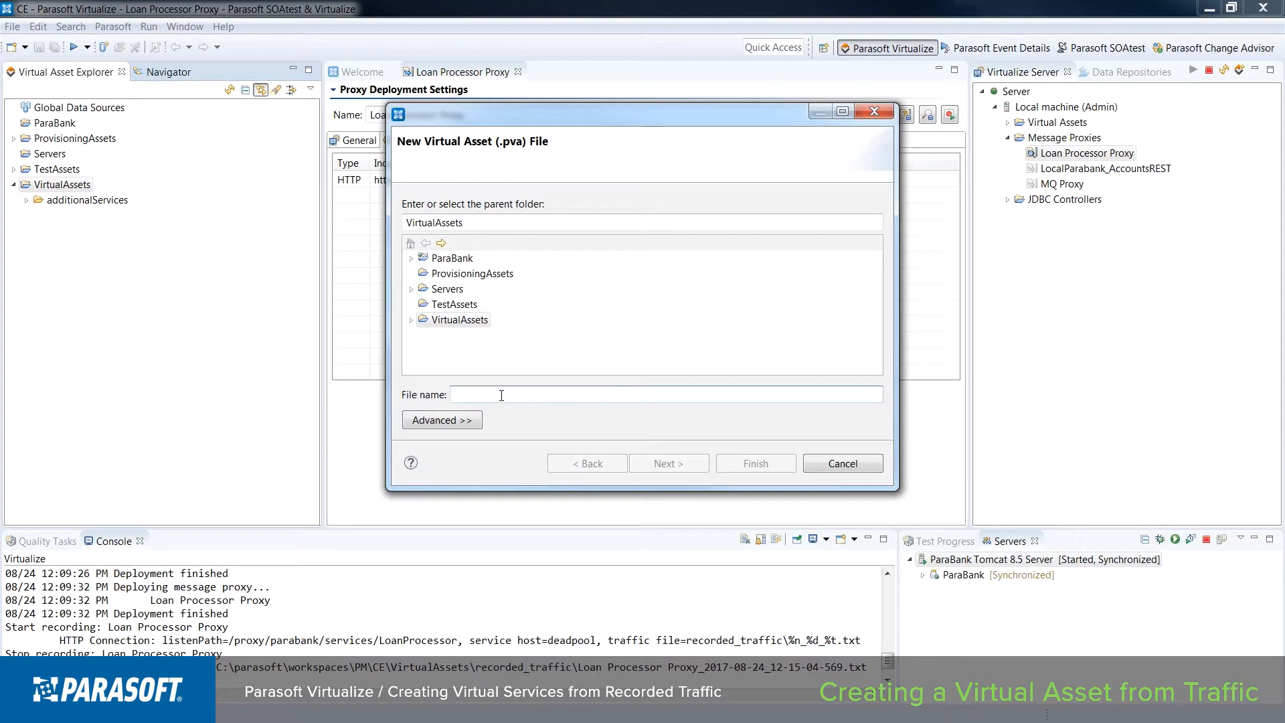
pyautogui.write('LoanProcessor')
pyautogui.click(669, 464)
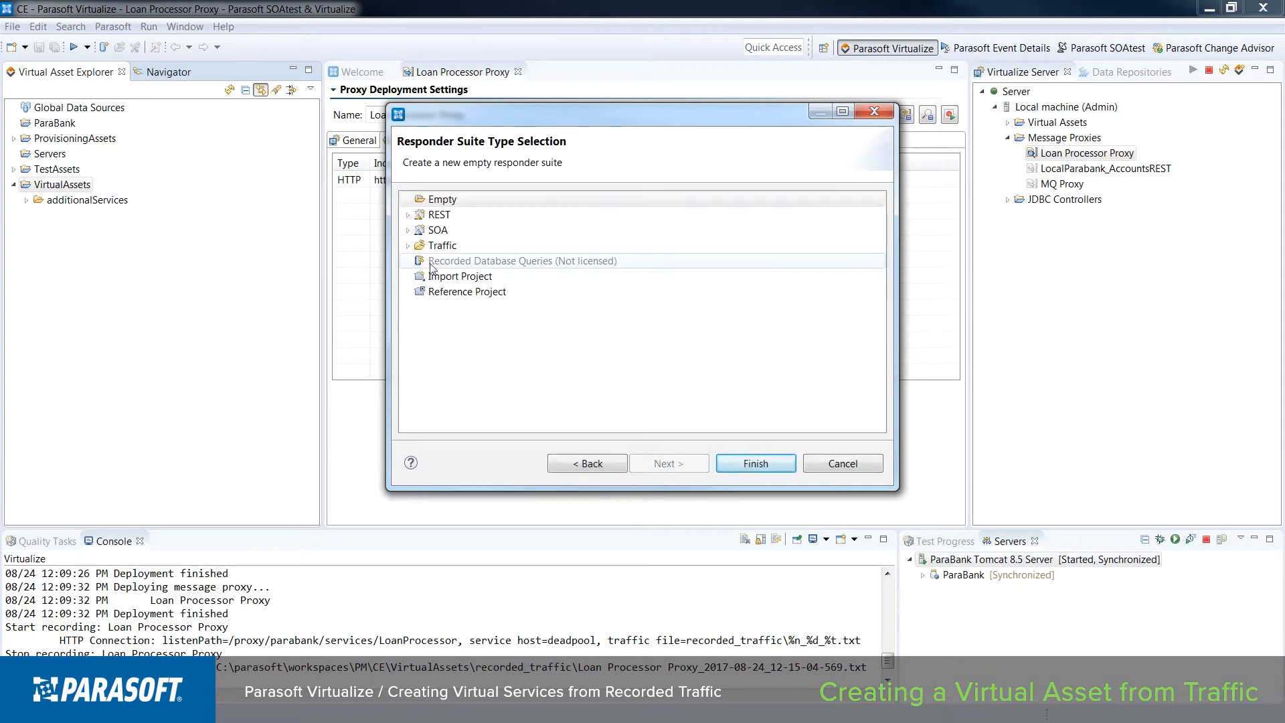
# Choose to generate parameterized messages from traffic as the responder suite type
pyautogui.click(408, 245)
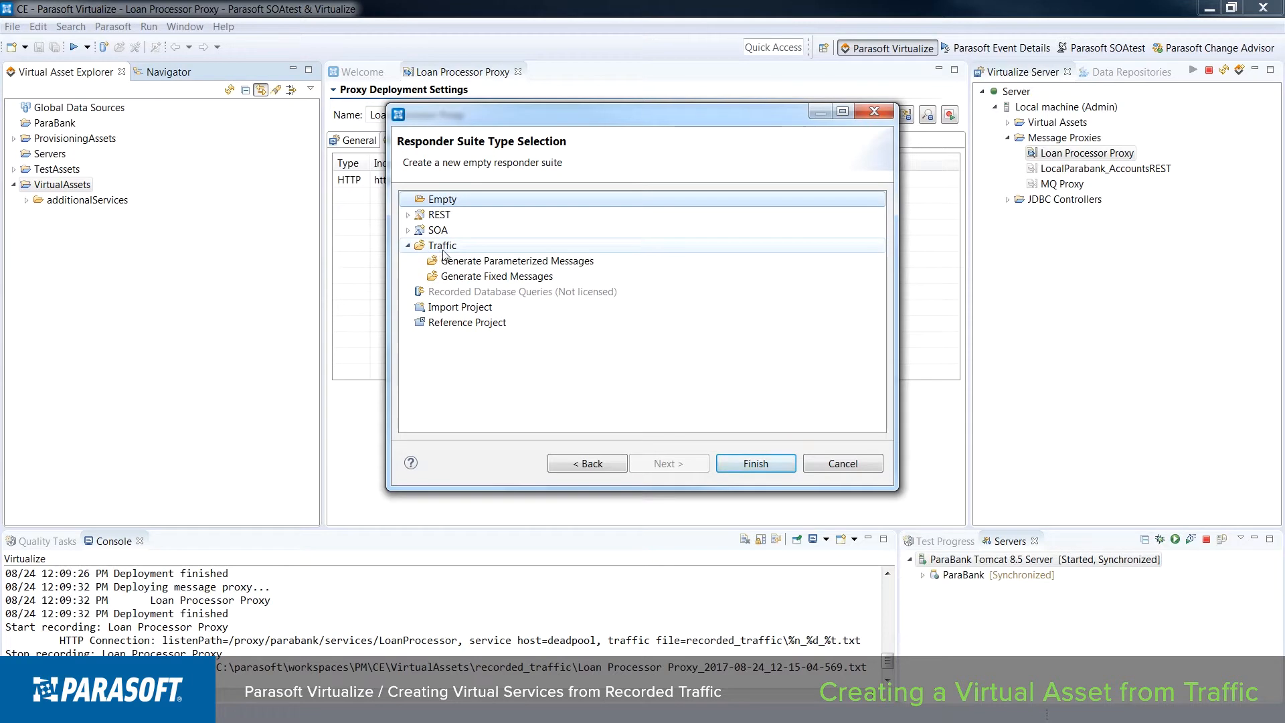
pyautogui.click(499, 262)
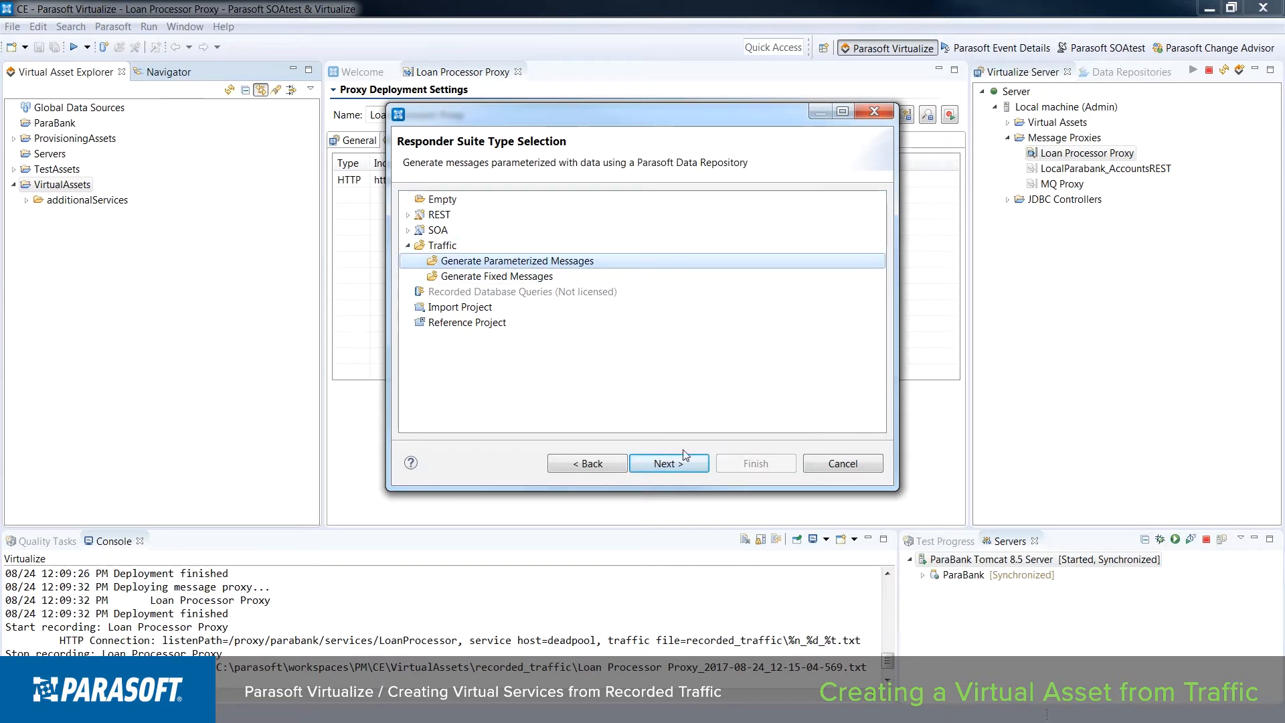
pyautogui.click(654, 469)
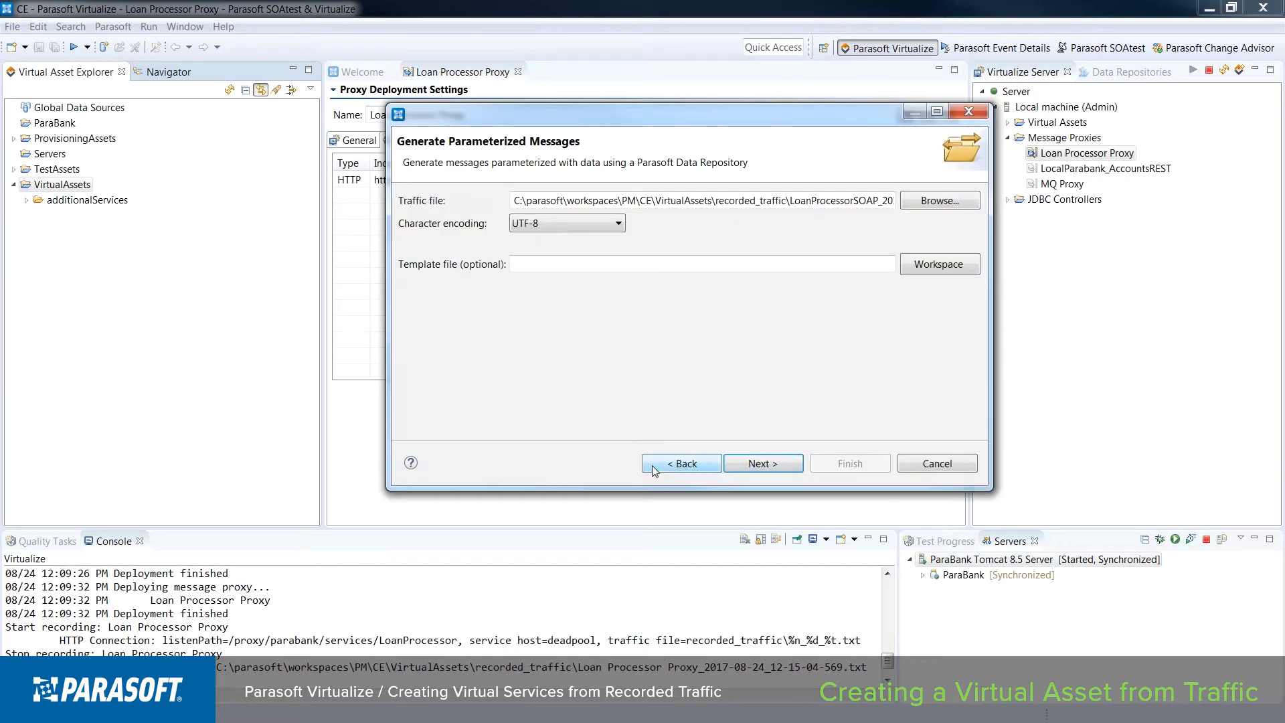
# Set the traffic file to Loan Processor Proxy_2017-08-24_12-15-04-569.txt from the recorded_traffic folder and continue to the data repository settings
pyautogui.click(928, 201)
pyautogui.click(923, 215)
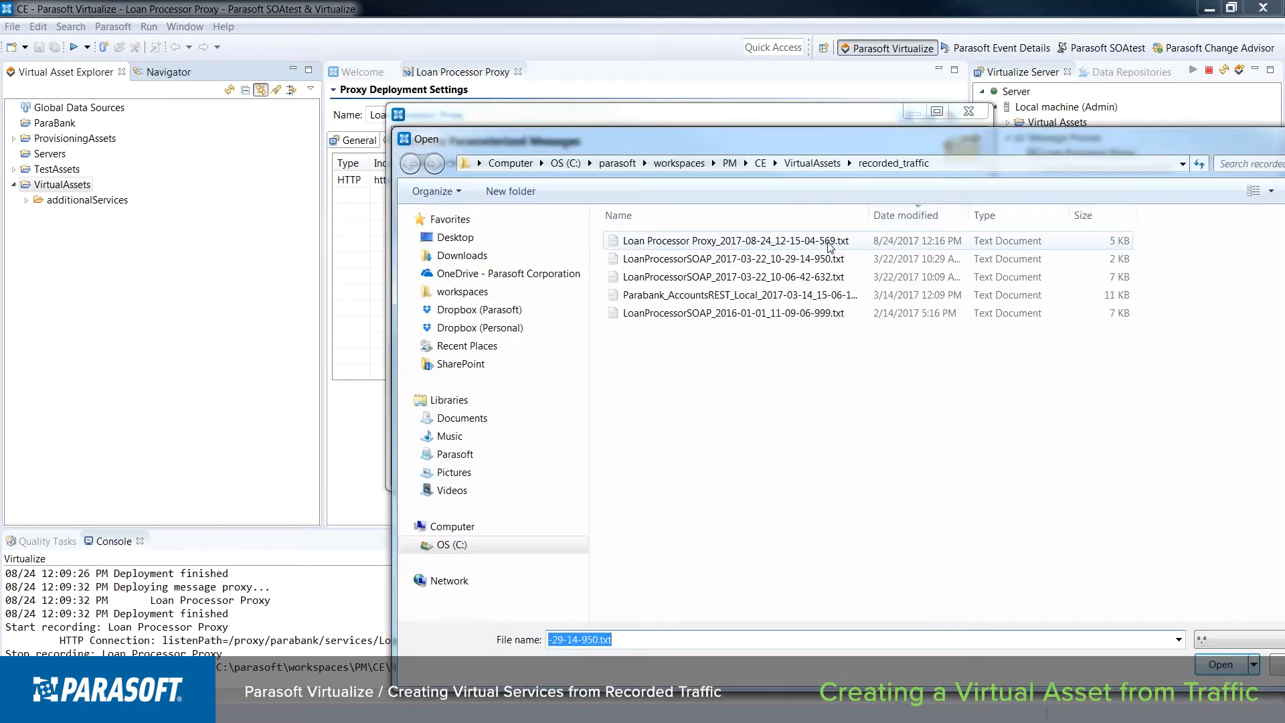
pyautogui.click(830, 245)
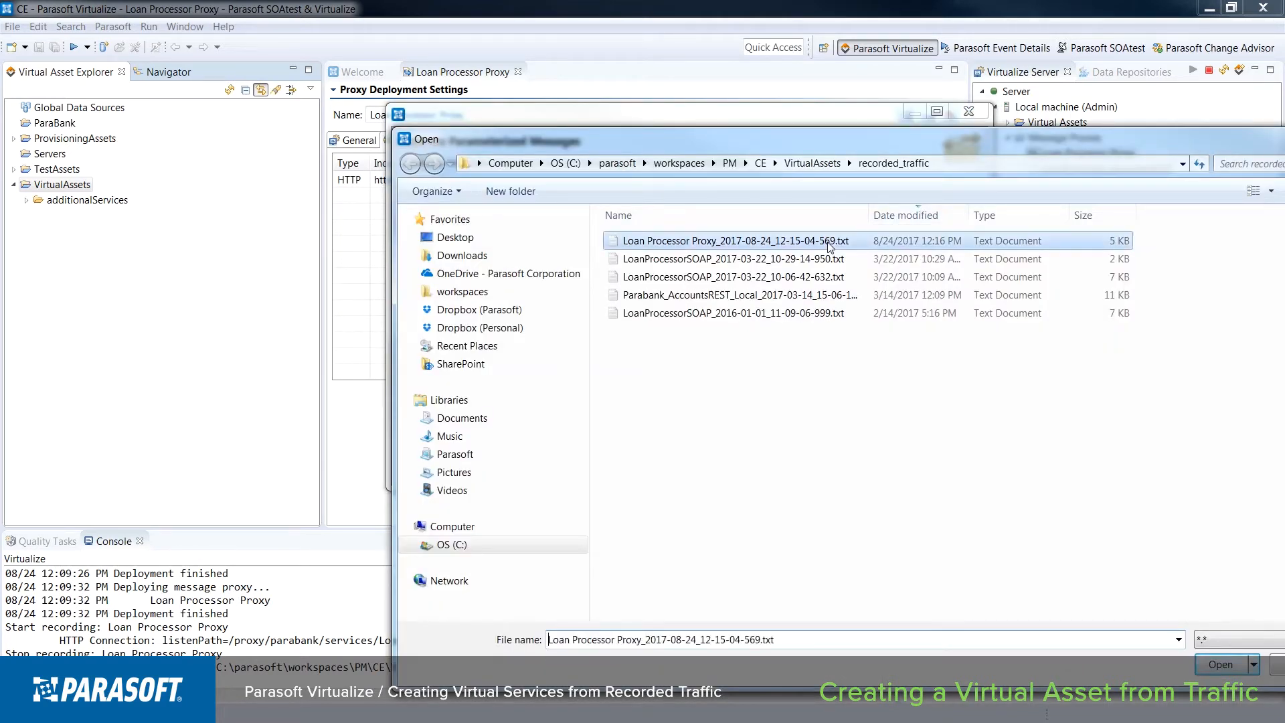
pyautogui.doubleClick(792, 241)
pyautogui.click(757, 463)
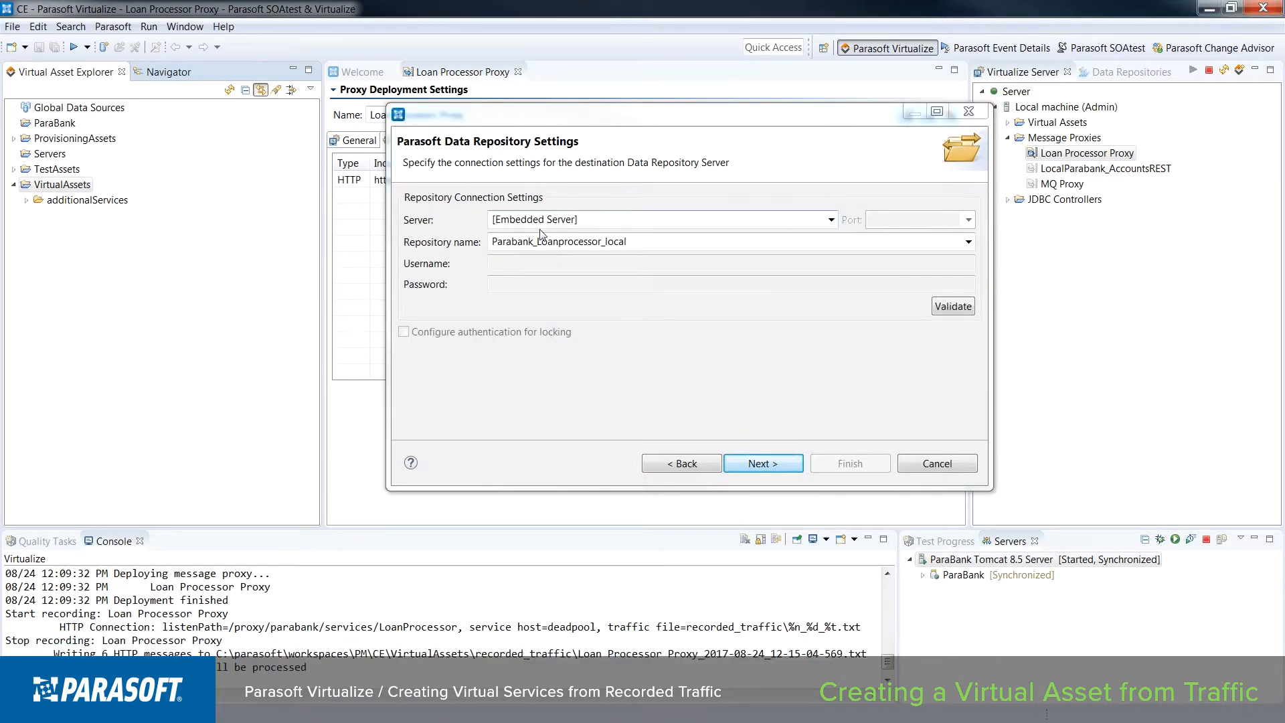
# Set the repository name to LoanProcessorData on the embedded server and validate the repository connection
pyautogui.click(574, 241)
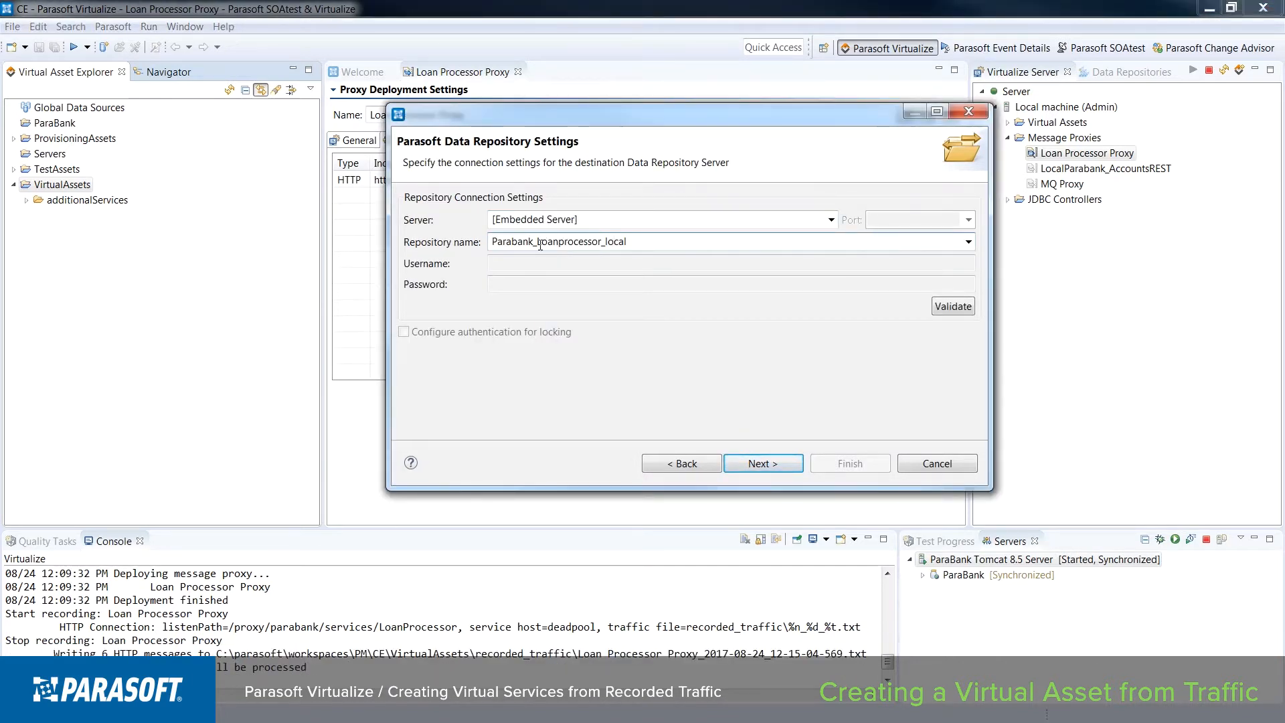
pyautogui.moveTo(536, 241); pyautogui.dragTo(629, 242)
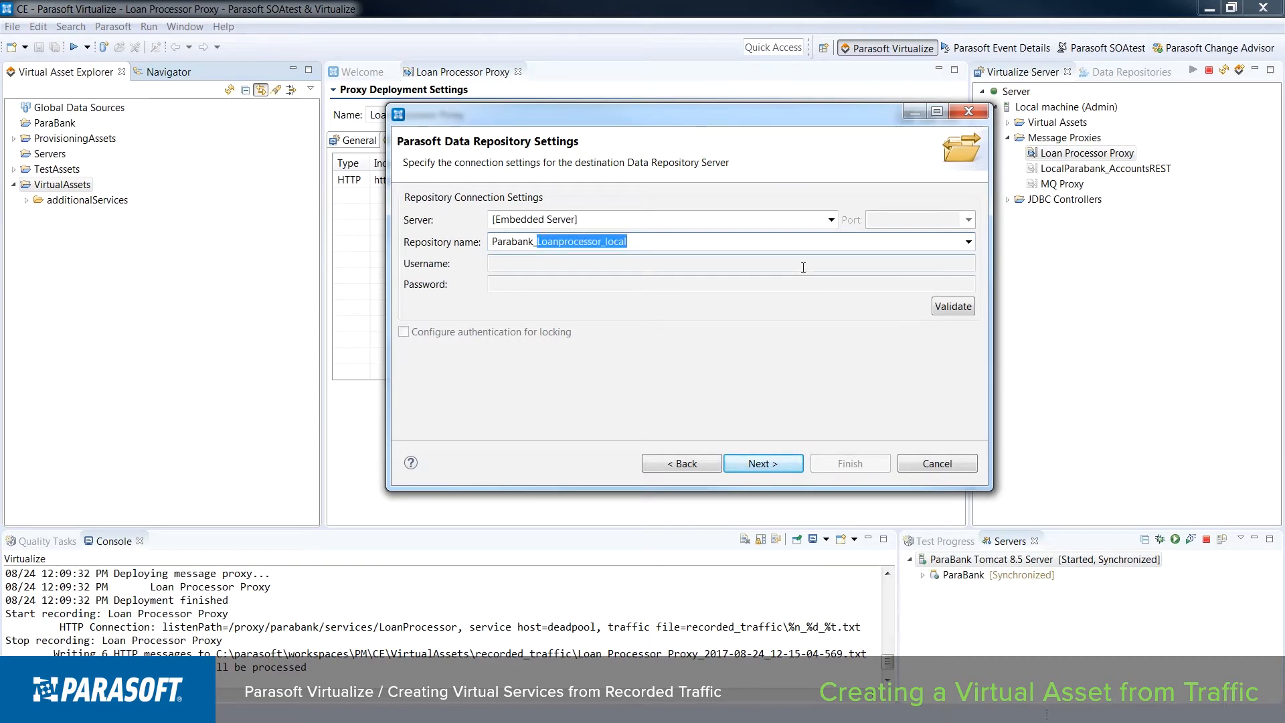
pyautogui.press('BackSpace')
pyautogui.press('BackSpace')
pyautogui.press('BackSpace')
pyautogui.press('BackSpace')
pyautogui.press('BackSpace')
pyautogui.press('BackSpace')
pyautogui.press('BackSpace')
pyautogui.press('BackSpace')
pyautogui.press('BackSpace')
pyautogui.press('BackSpace')
pyautogui.write('LoanProcessorData')
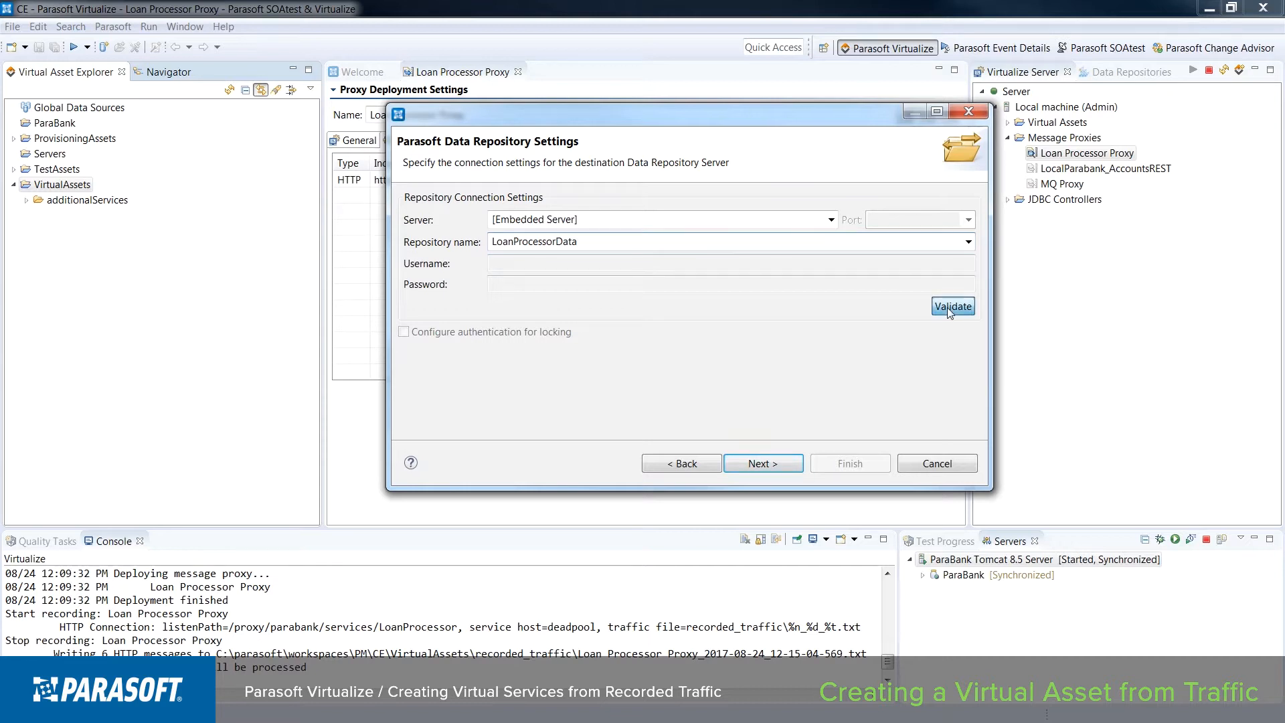
pyautogui.click(949, 309)
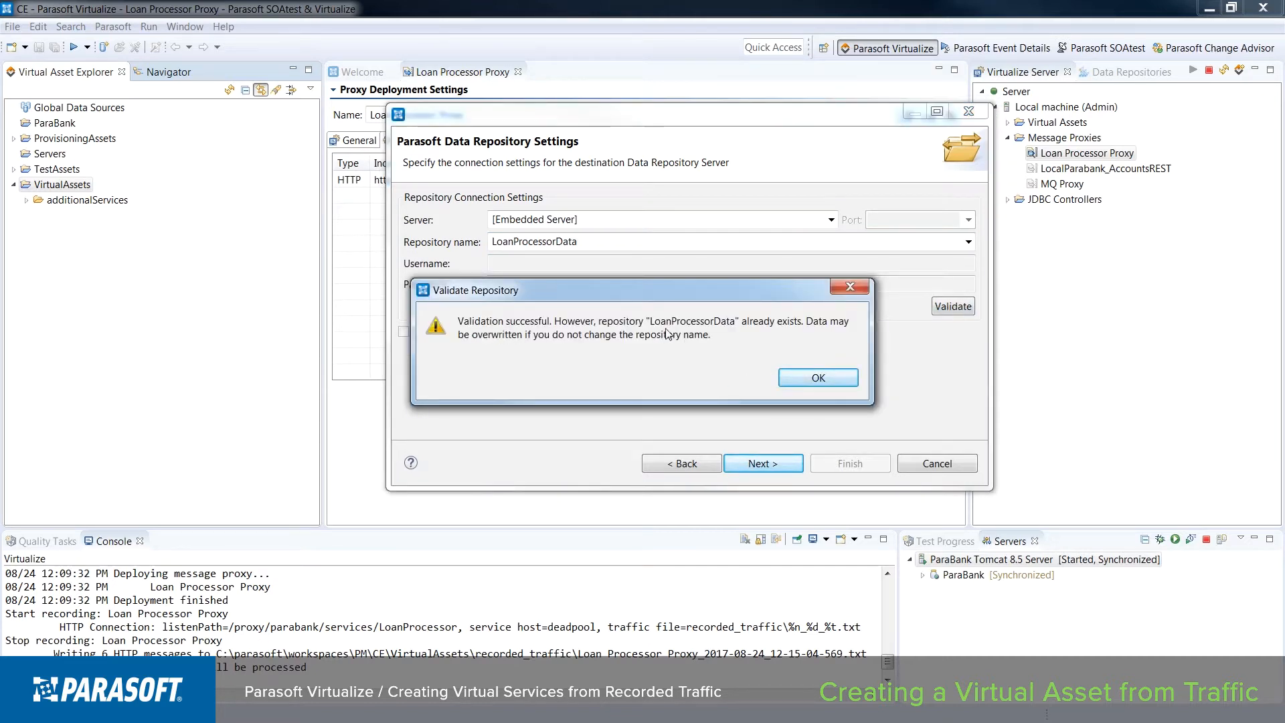
pyautogui.click(809, 376)
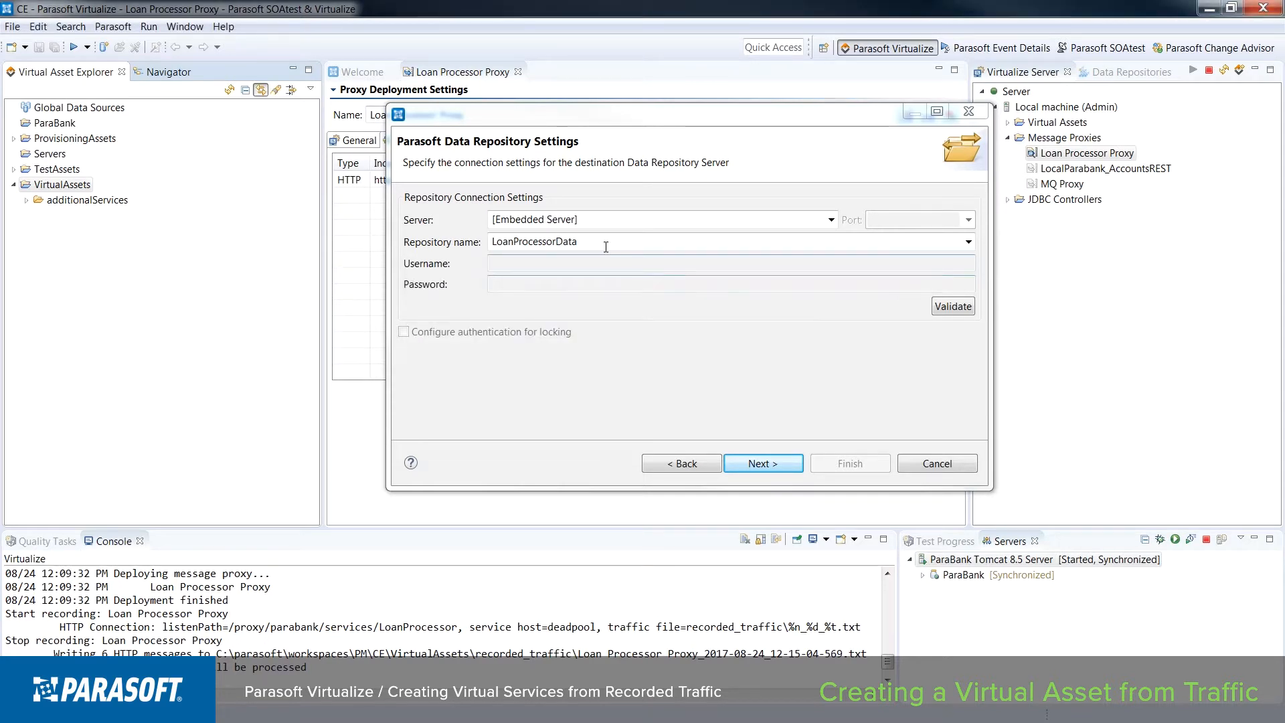
# Accept the repository settings, keep XML messages grouped by operation/type using the request body, and proceed to the message grouping review
pyautogui.doubleClick(565, 245)
pyautogui.moveTo(566, 247); pyautogui.dragTo(576, 245)
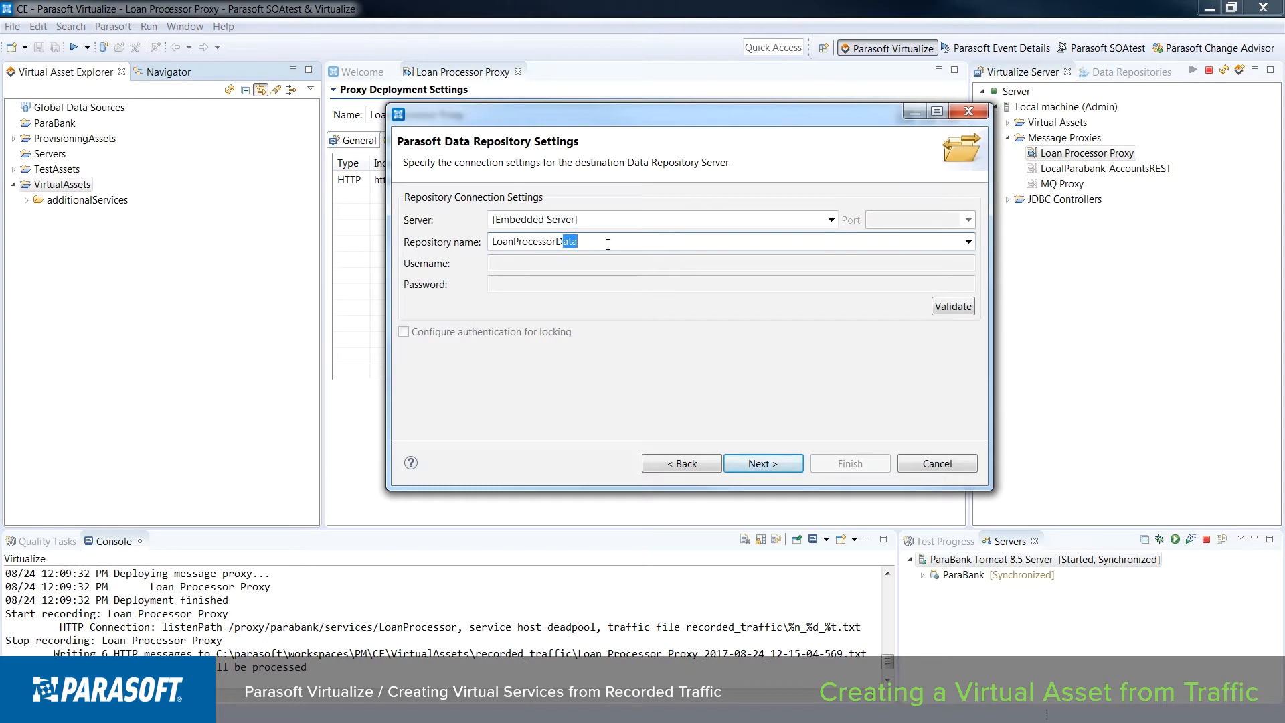
pyautogui.press('Return')
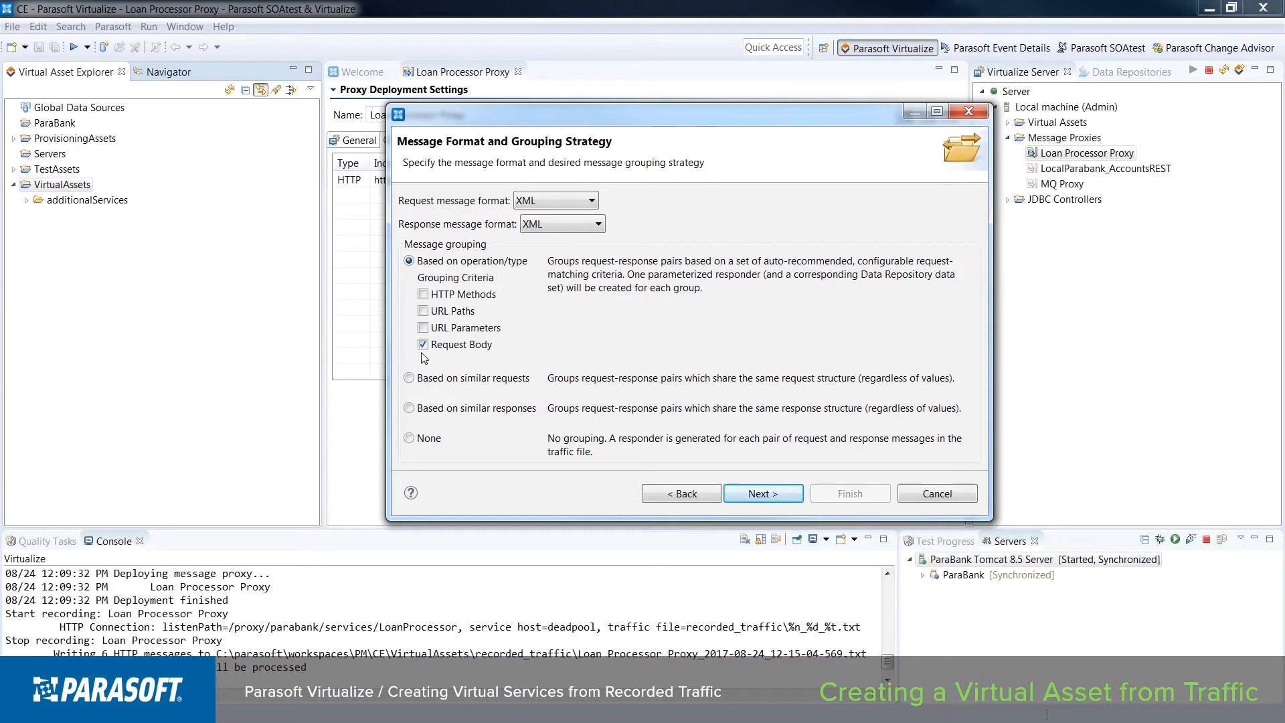
pyautogui.click(773, 498)
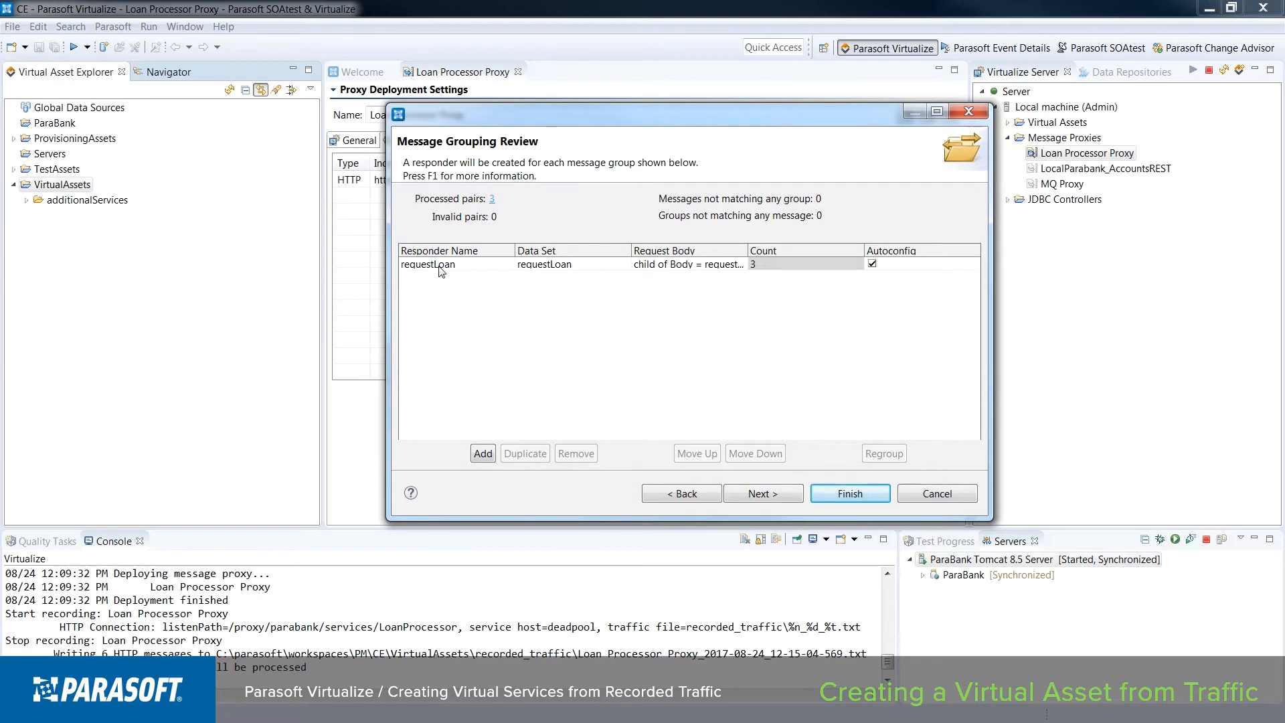
# Turn off autoconfiguration for the requestLoan message group and remove the availableFunds parameter from its request body correlation
pyautogui.click(872, 264)
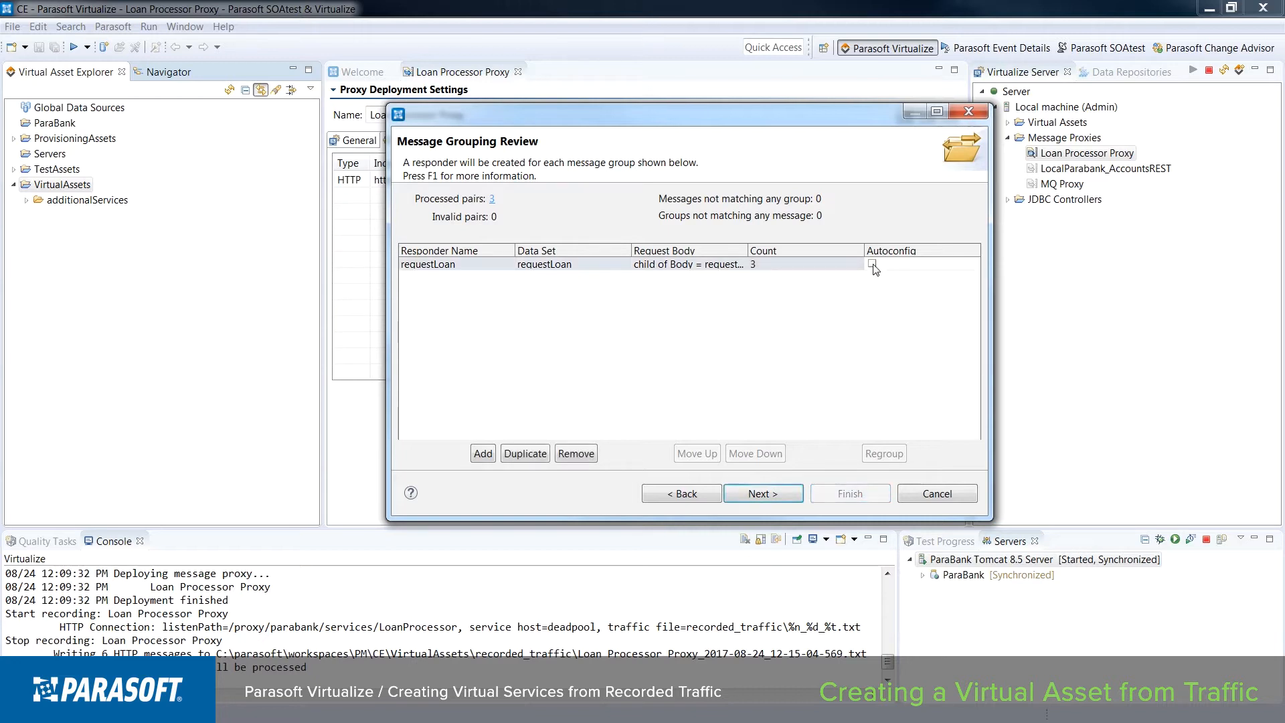
pyautogui.click(777, 493)
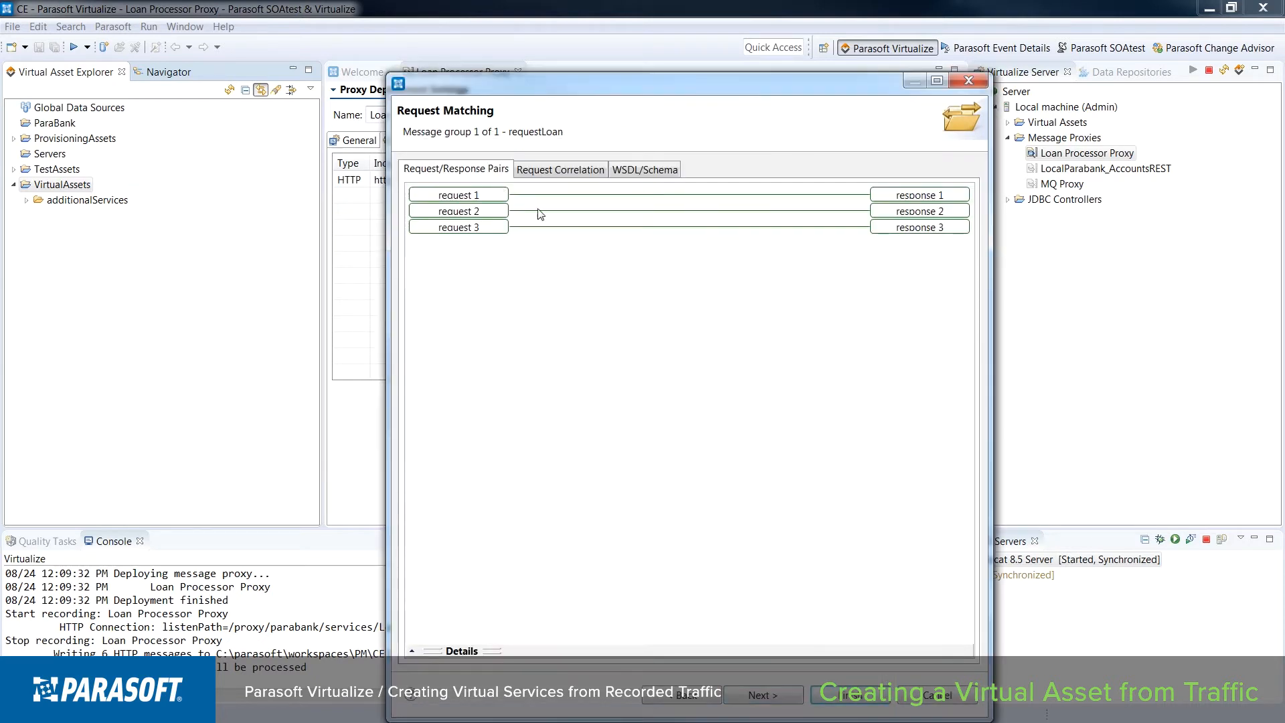
pyautogui.click(567, 170)
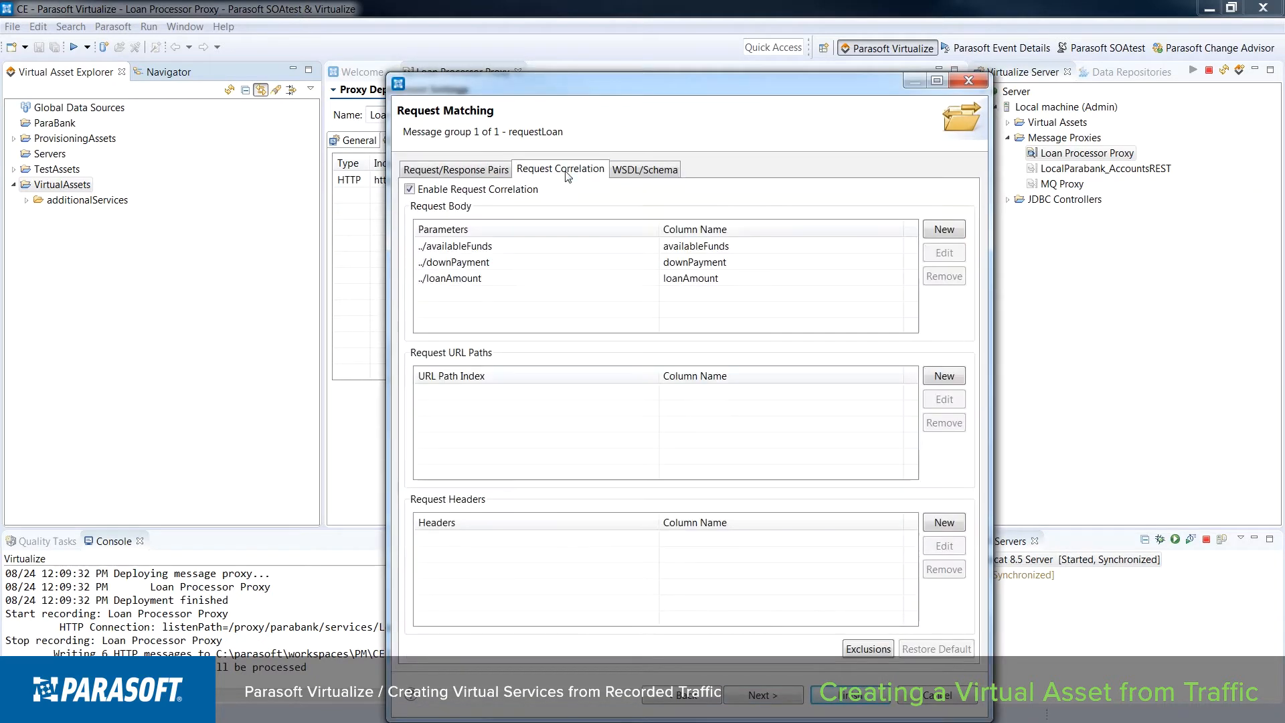
pyautogui.click(472, 266)
pyautogui.click(477, 279)
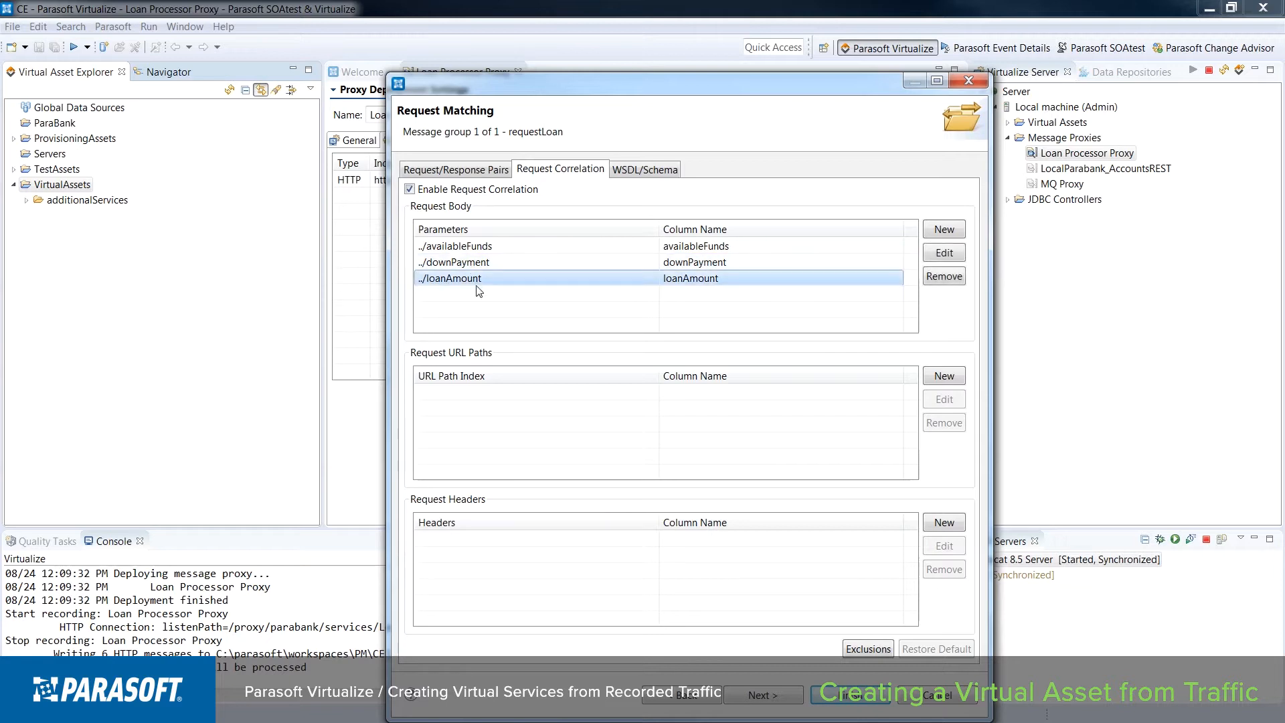
pyautogui.click(488, 246)
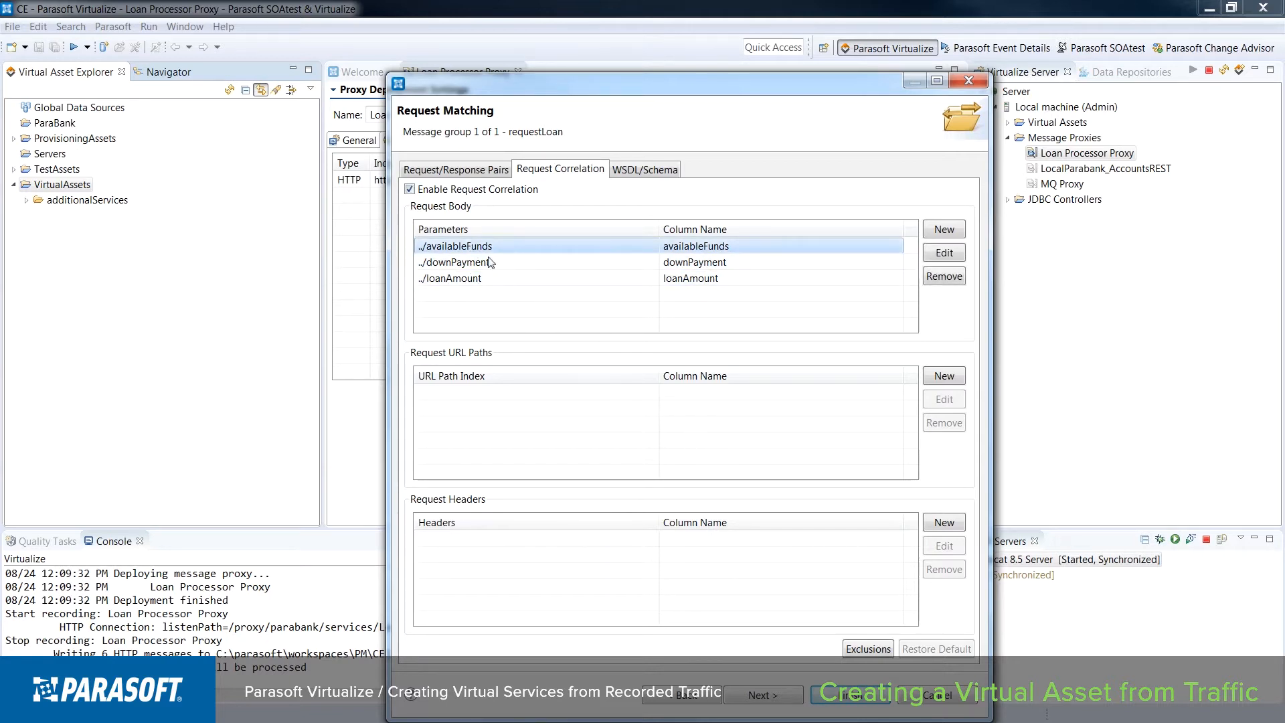
pyautogui.click(953, 279)
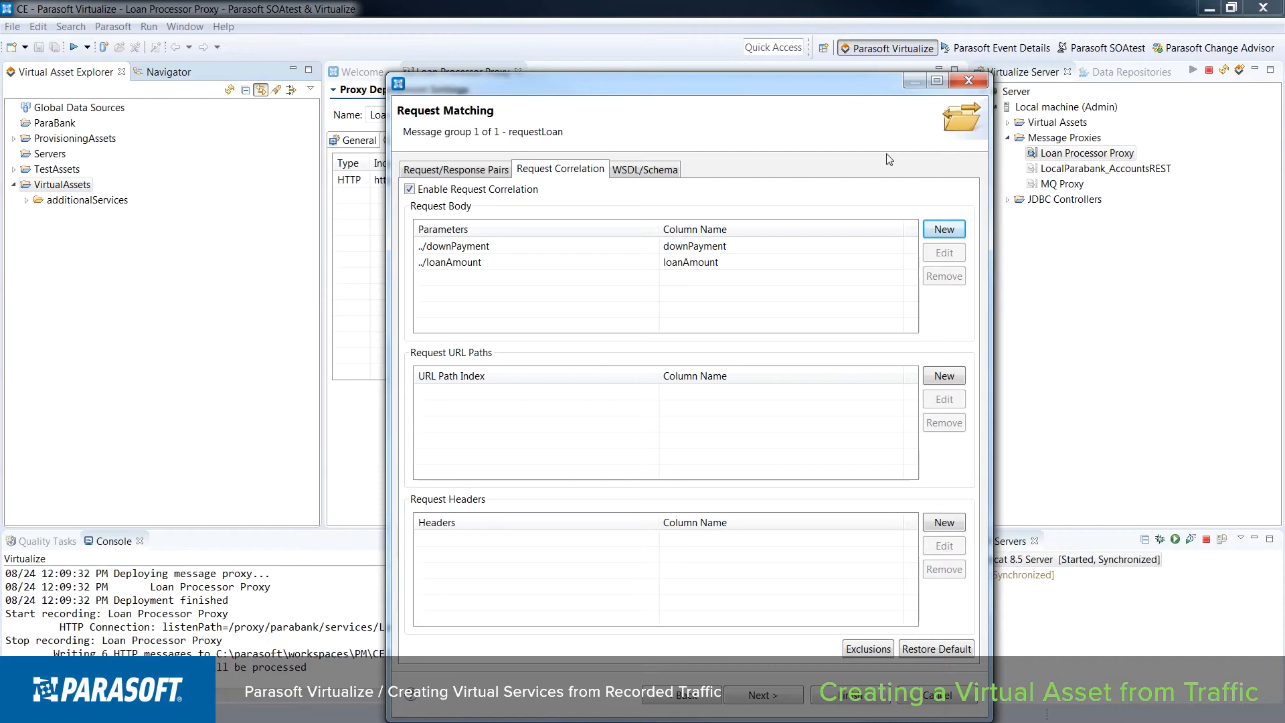
pyautogui.click(643, 172)
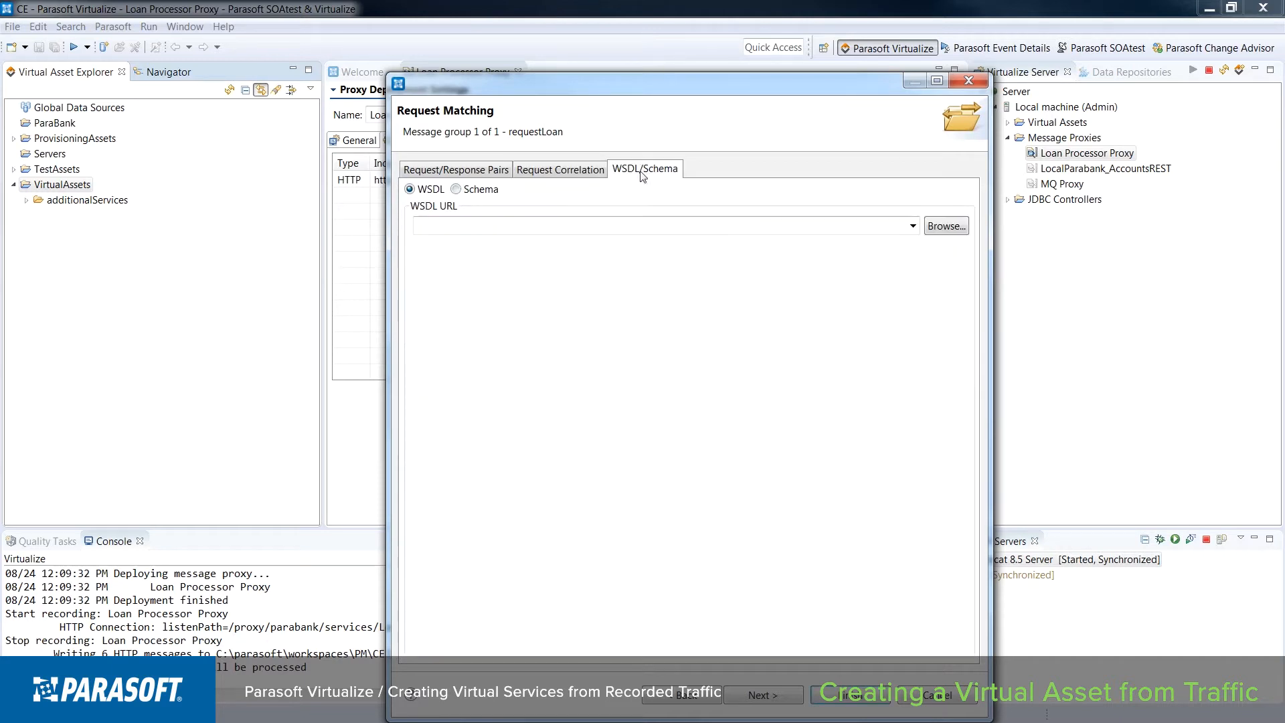
pyautogui.click(913, 226)
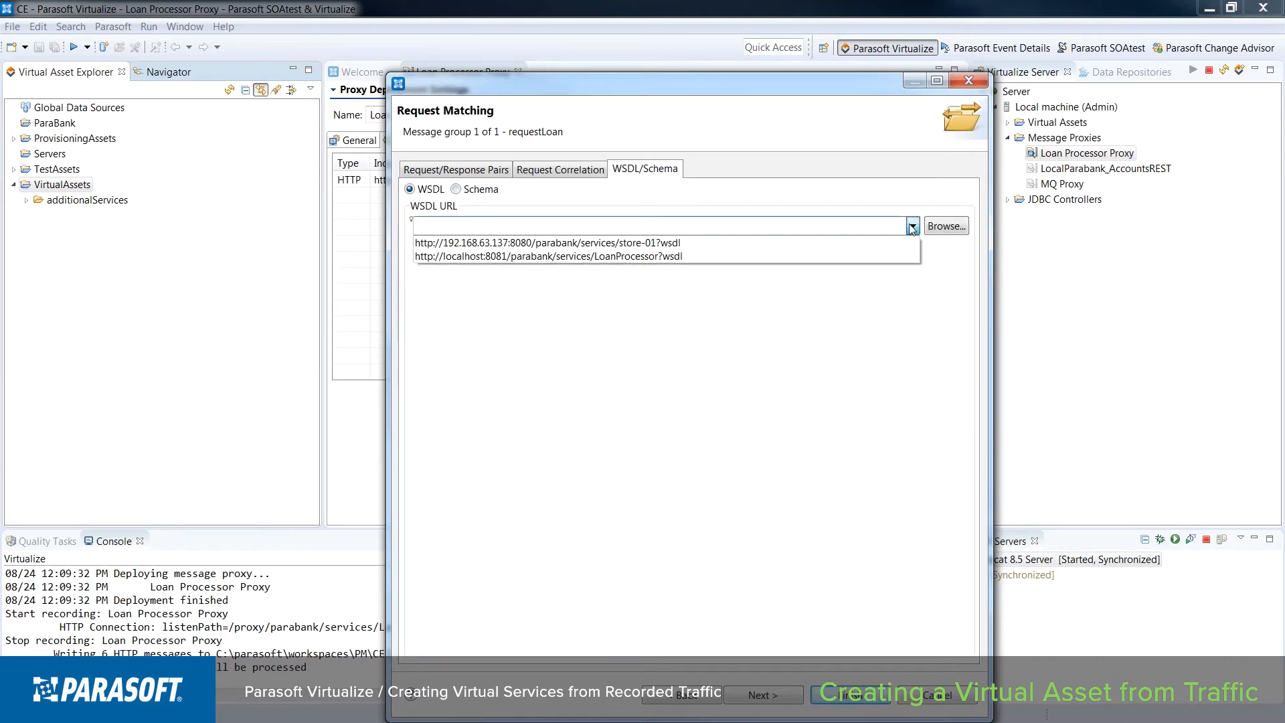
pyautogui.click(657, 255)
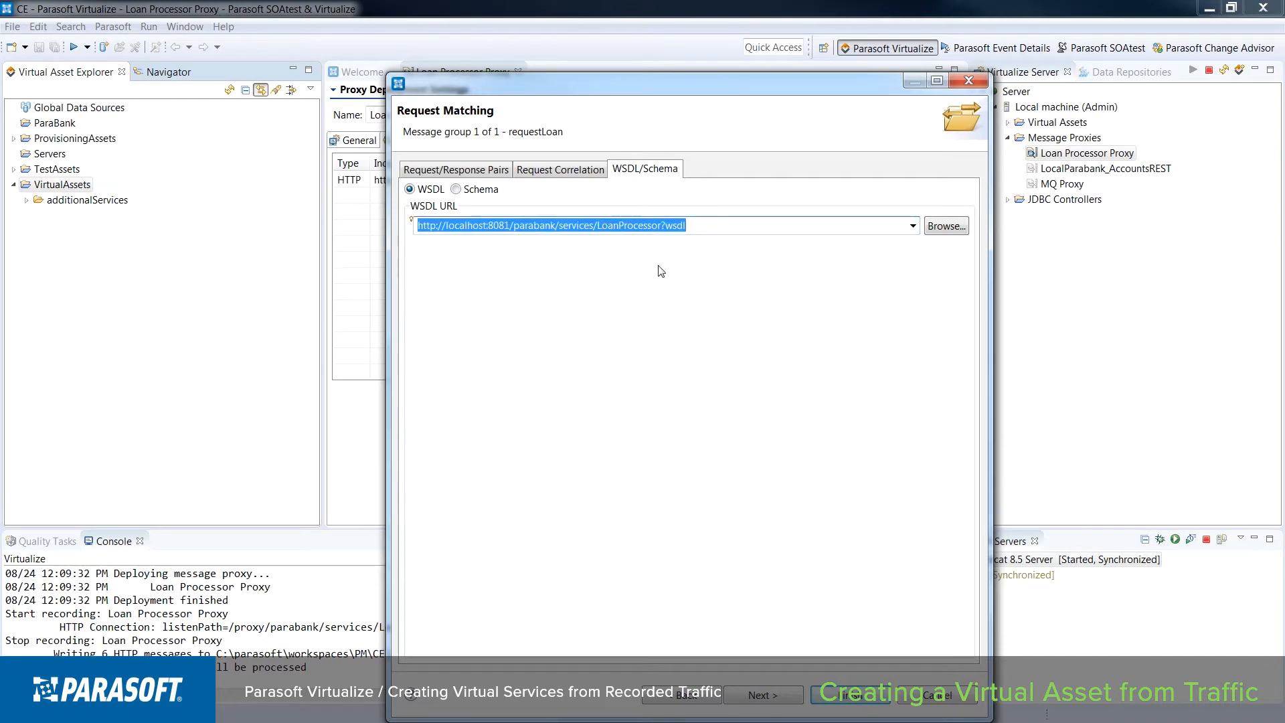
pyautogui.click(714, 230)
pyautogui.click(825, 380)
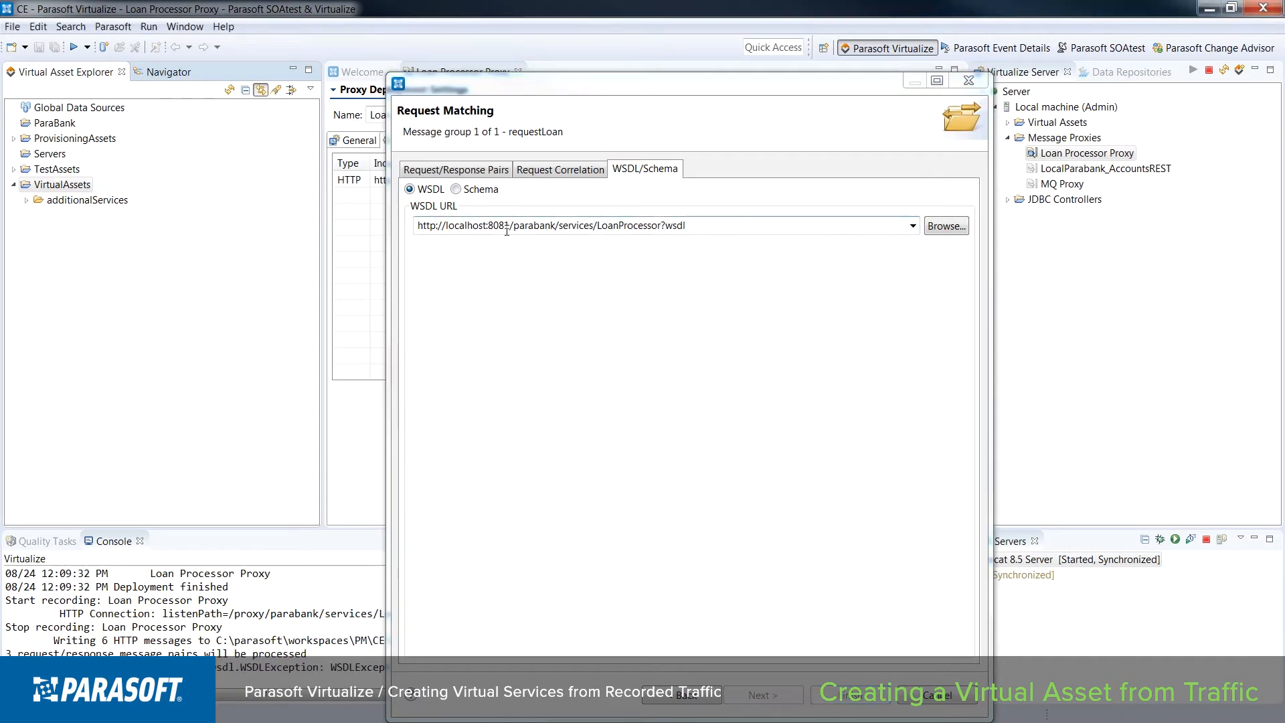
pyautogui.moveTo(507, 231); pyautogui.dragTo(510, 229)
pyautogui.write('0')
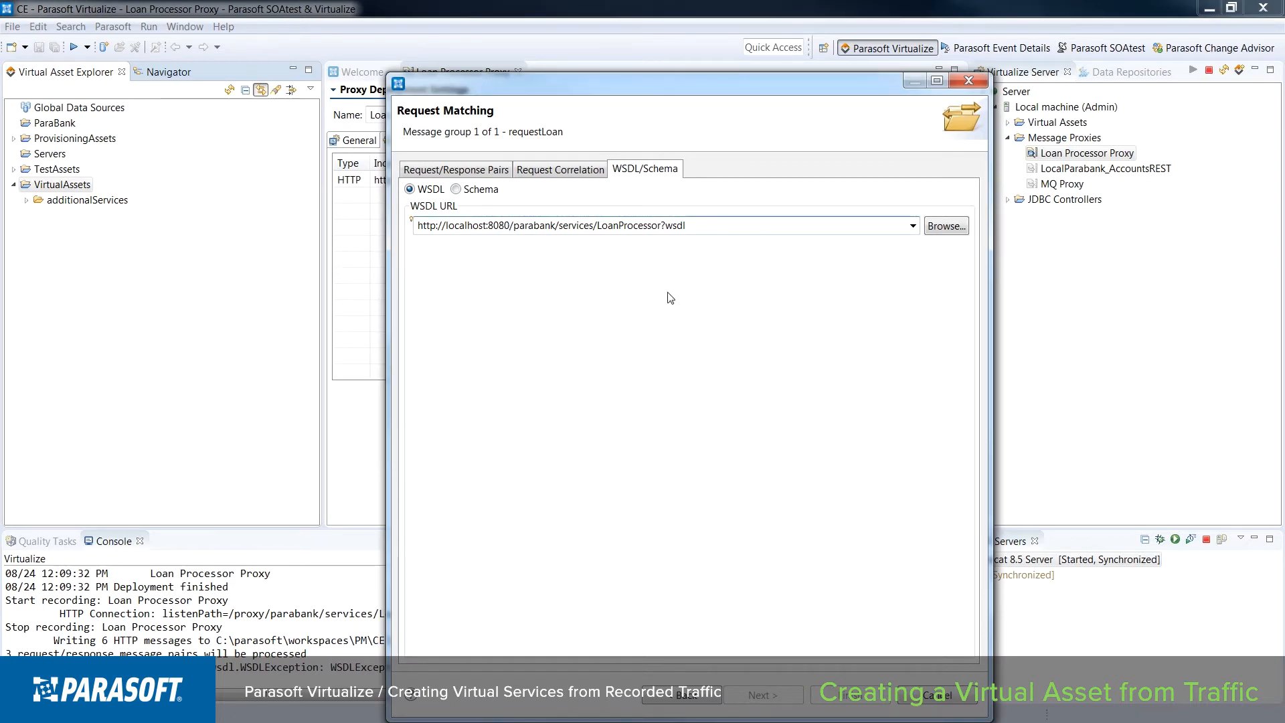
pyautogui.click(571, 171)
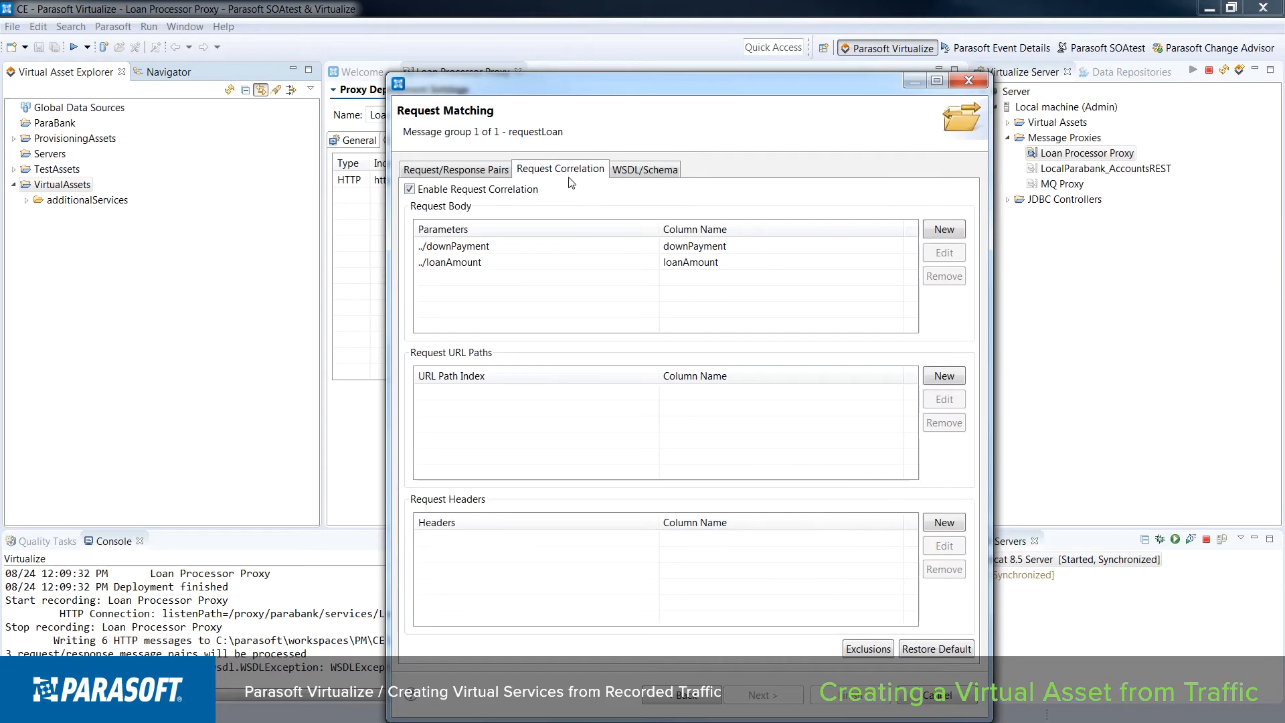
pyautogui.click(852, 696)
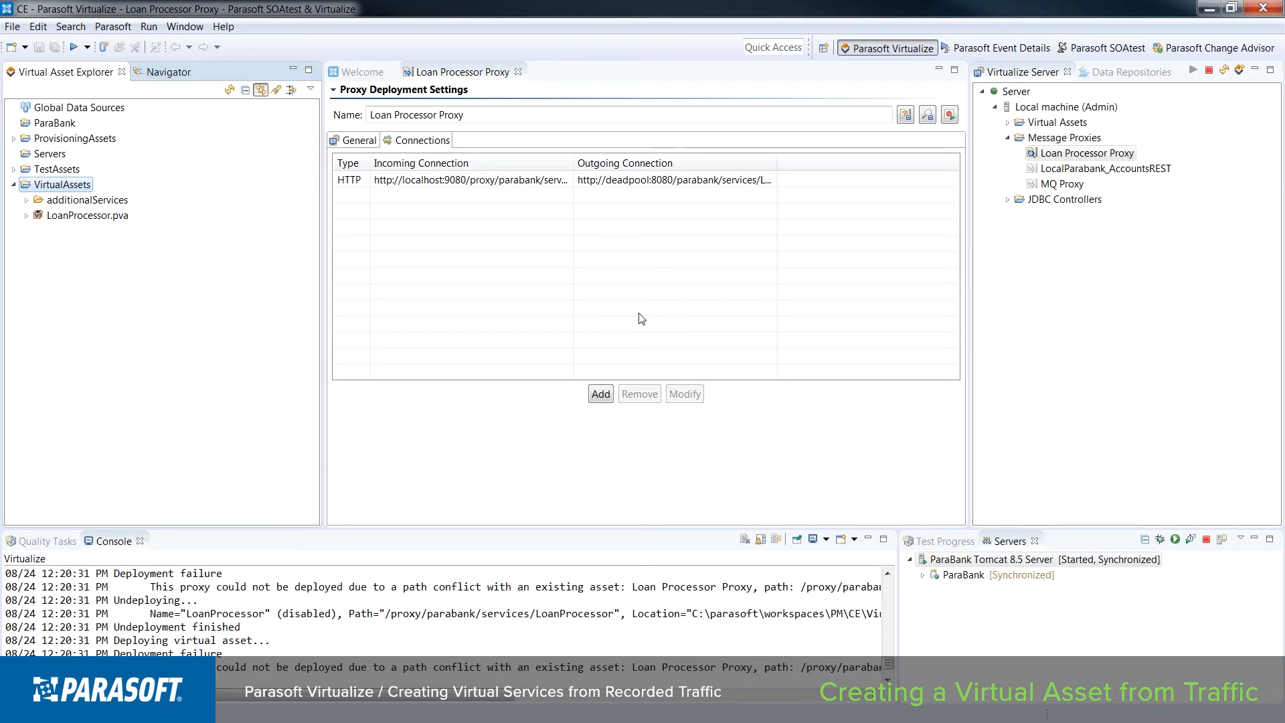
# Open the requestLoan responder in LoanProcessor.pva and its requestLoan data repository source, with the data set in the table editor
pyautogui.click(27, 216)
pyautogui.doubleClick(104, 277)
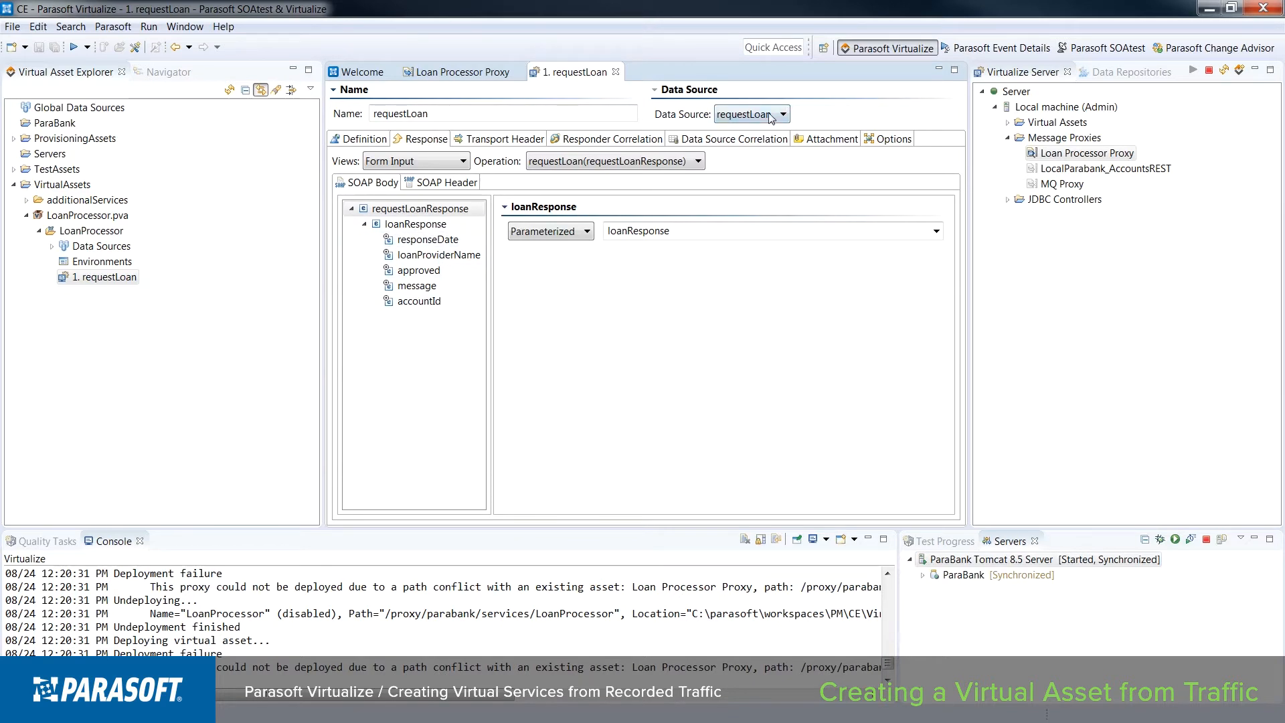
pyautogui.click(52, 246)
pyautogui.click(103, 262)
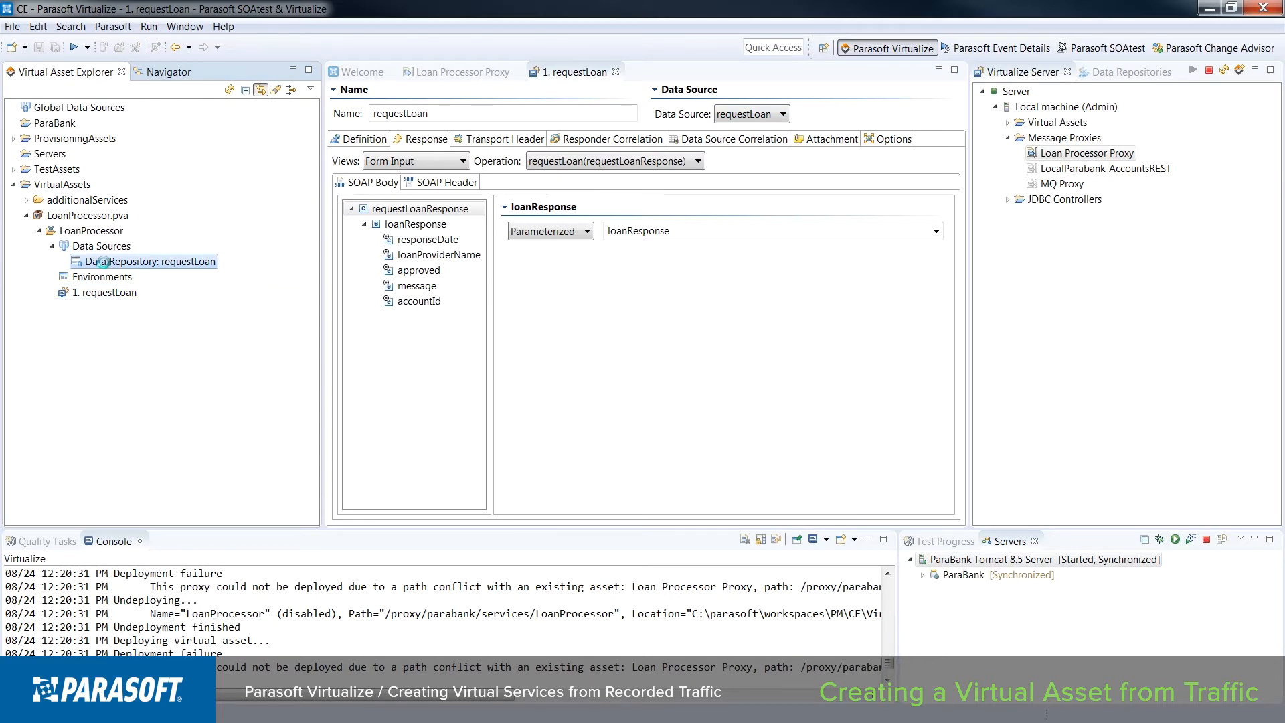
pyautogui.doubleClick(103, 261)
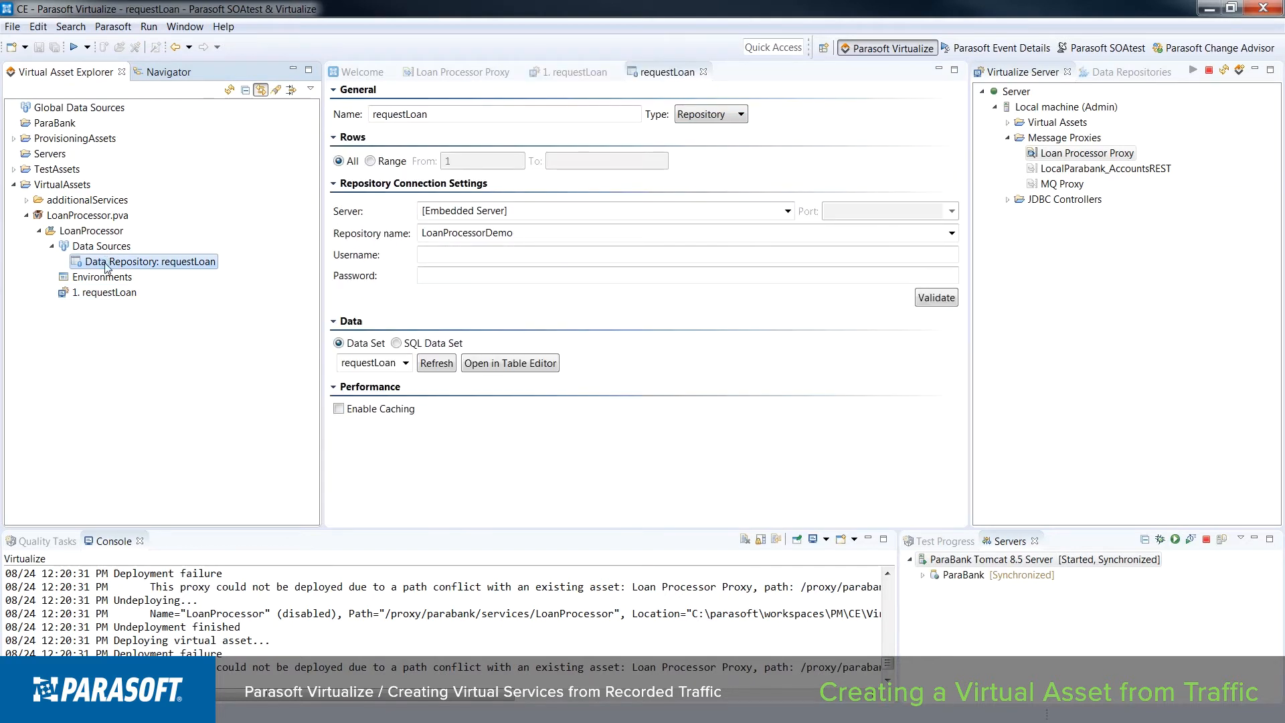
pyautogui.click(494, 366)
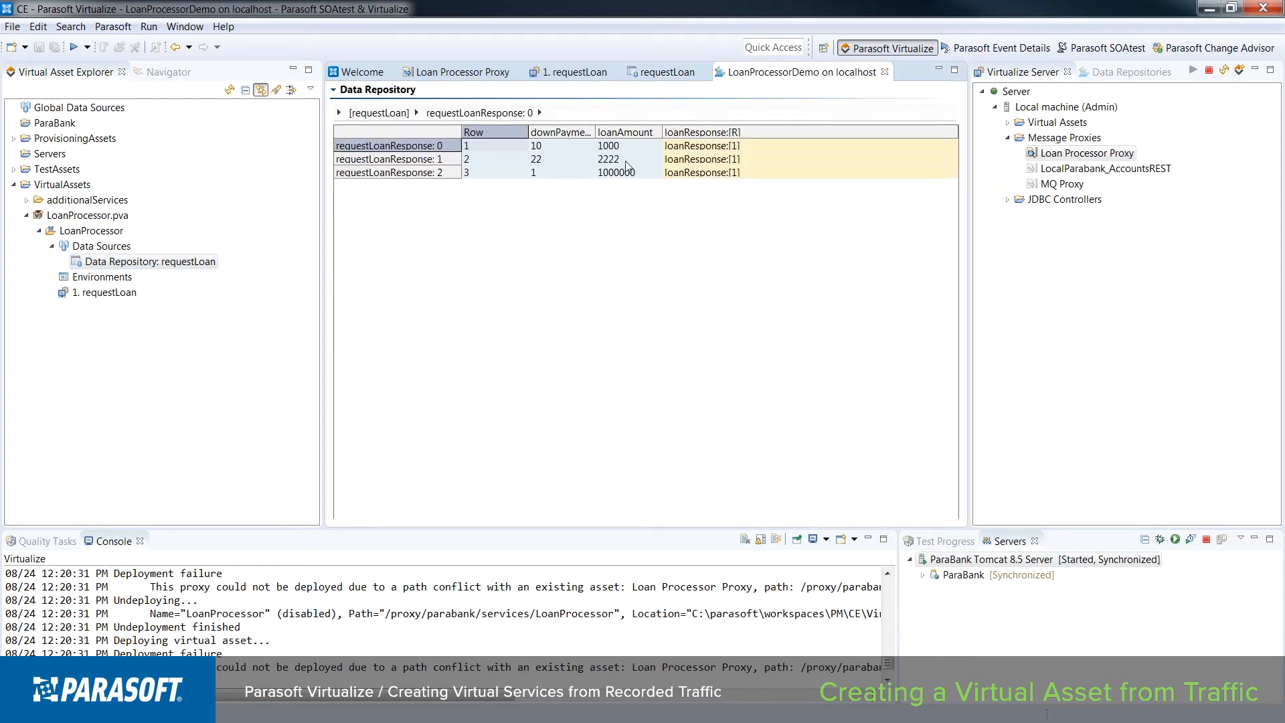
# Open the loanResponse record of the row with loan amount 1000 and widen its loanProviderName column
pyautogui.doubleClick(749, 149)
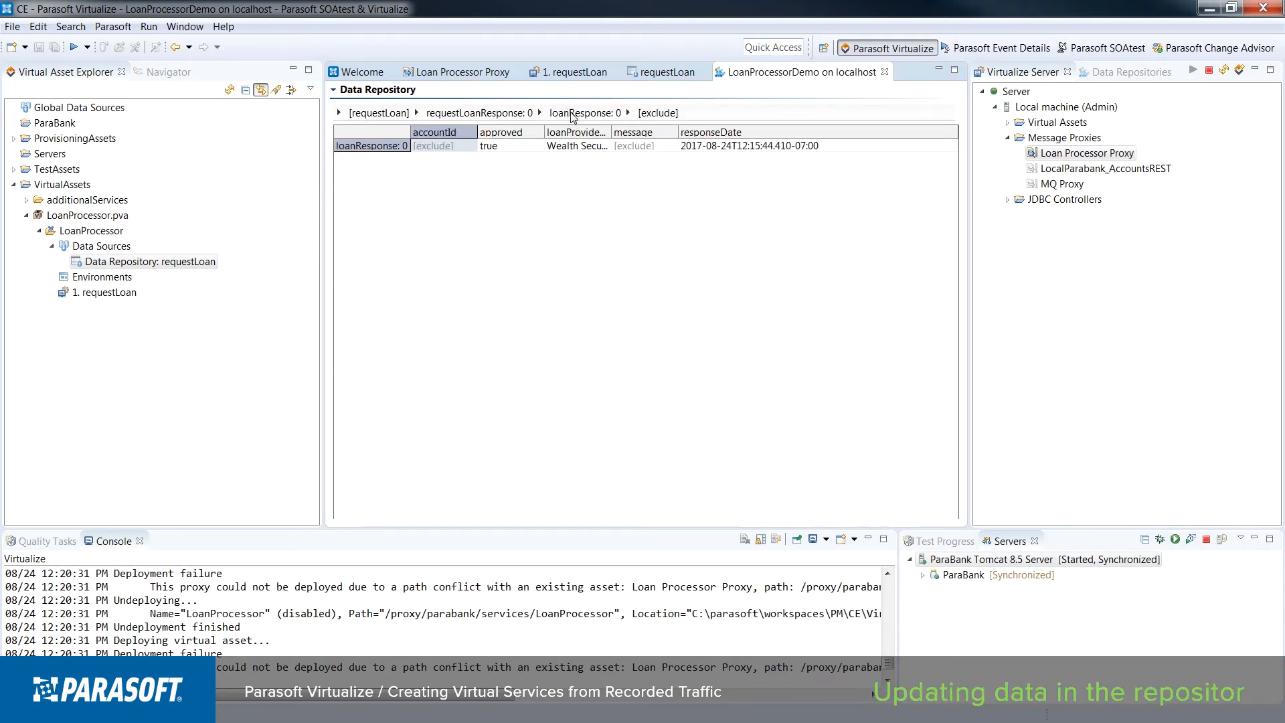
pyautogui.click(496, 117)
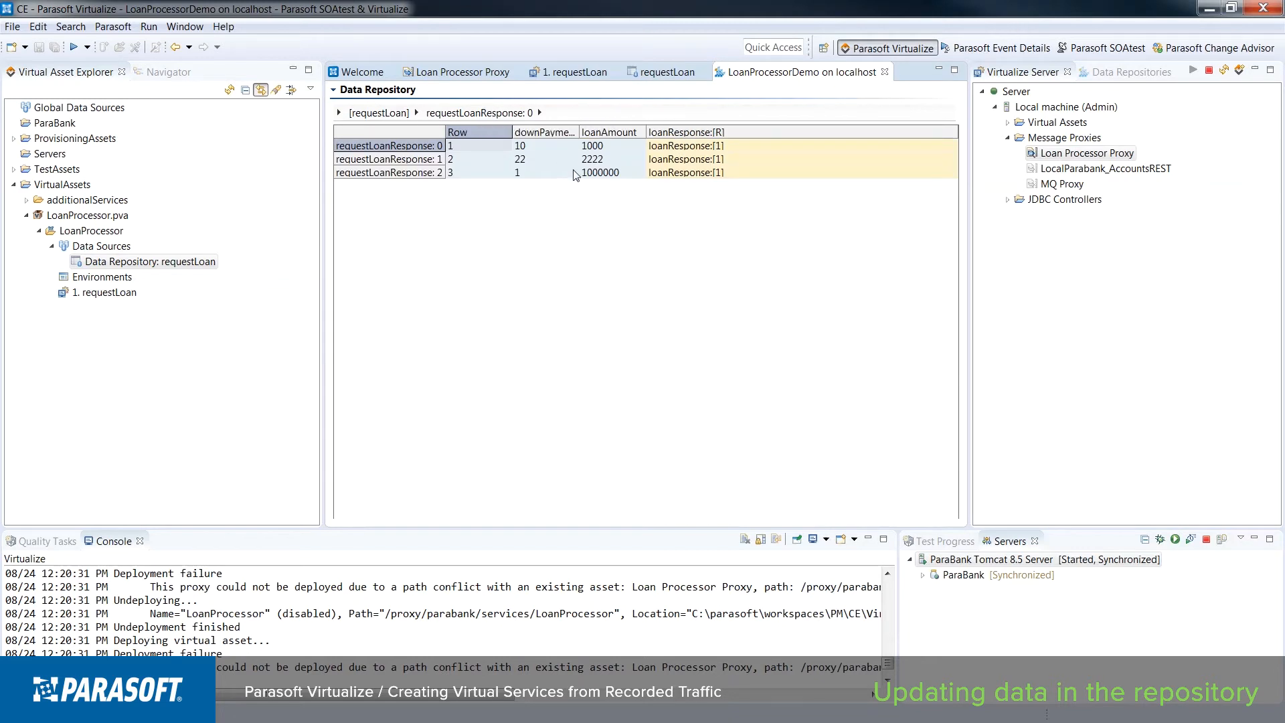
pyautogui.click(583, 146)
pyautogui.doubleClick(682, 146)
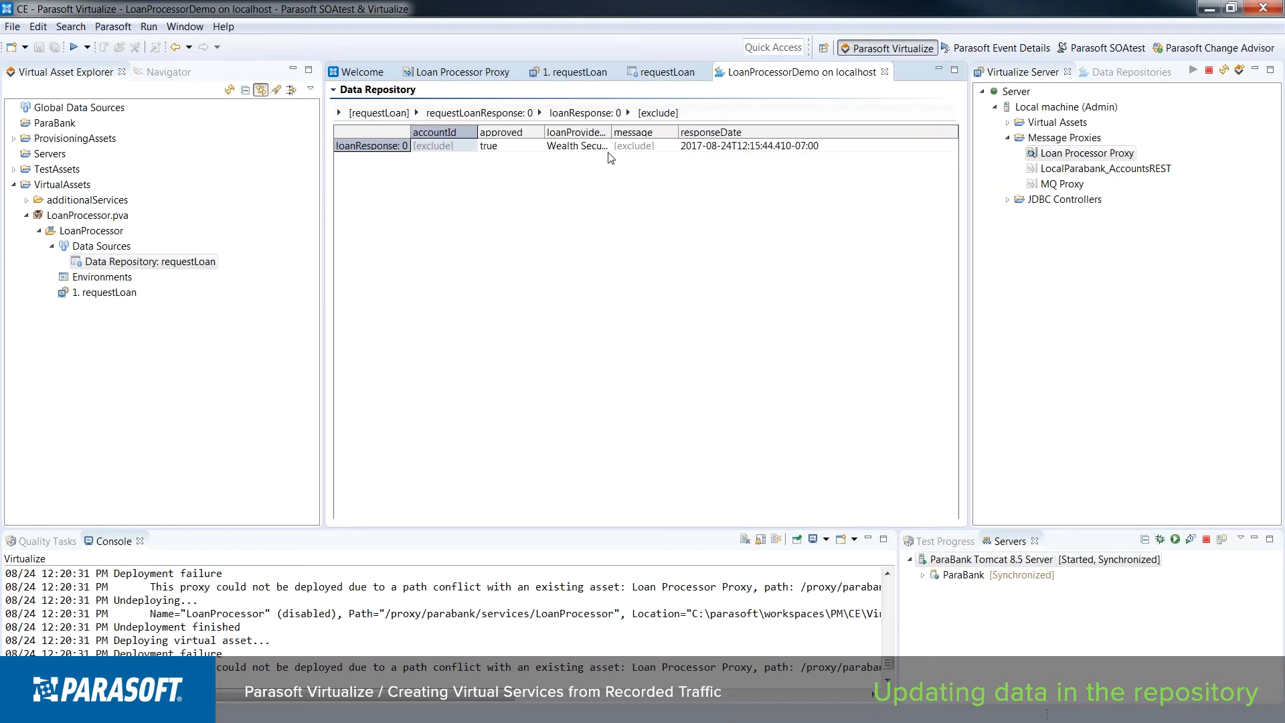
pyautogui.moveTo(611, 132); pyautogui.dragTo(757, 138)
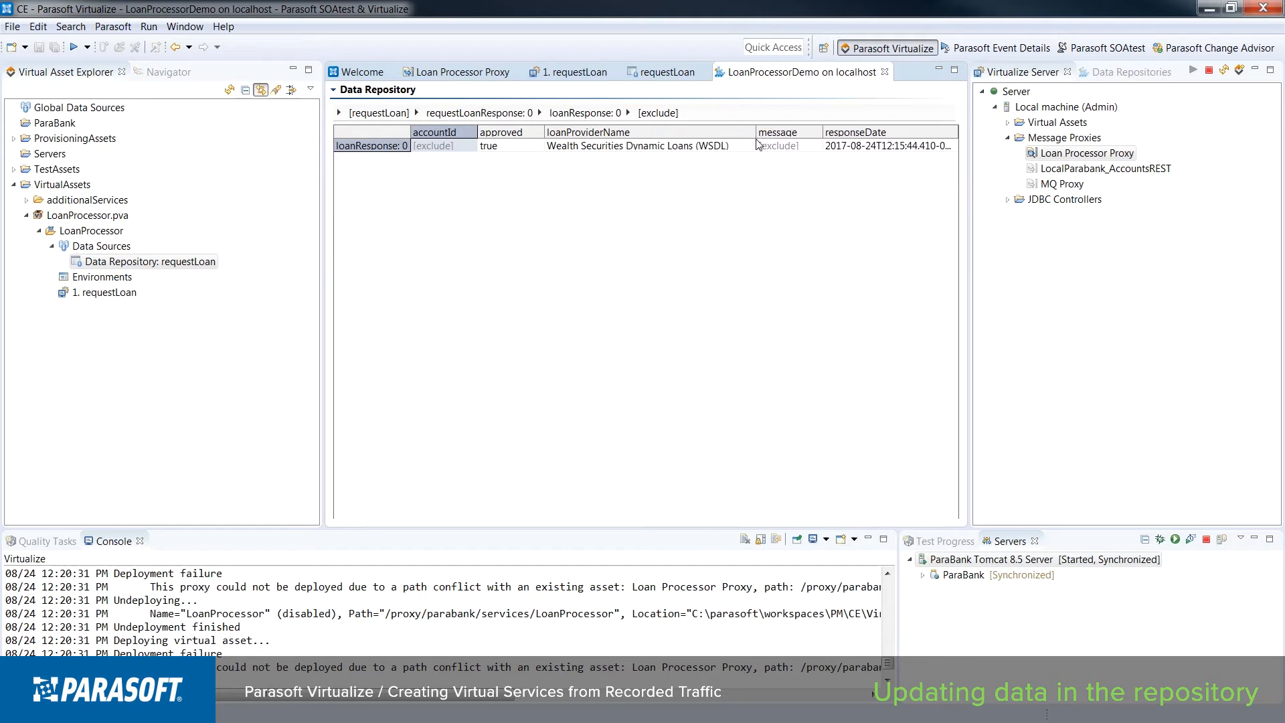
# Change the loanProviderName value of this loan response to Virtualize Loans
pyautogui.click(580, 146)
pyautogui.click(580, 146)
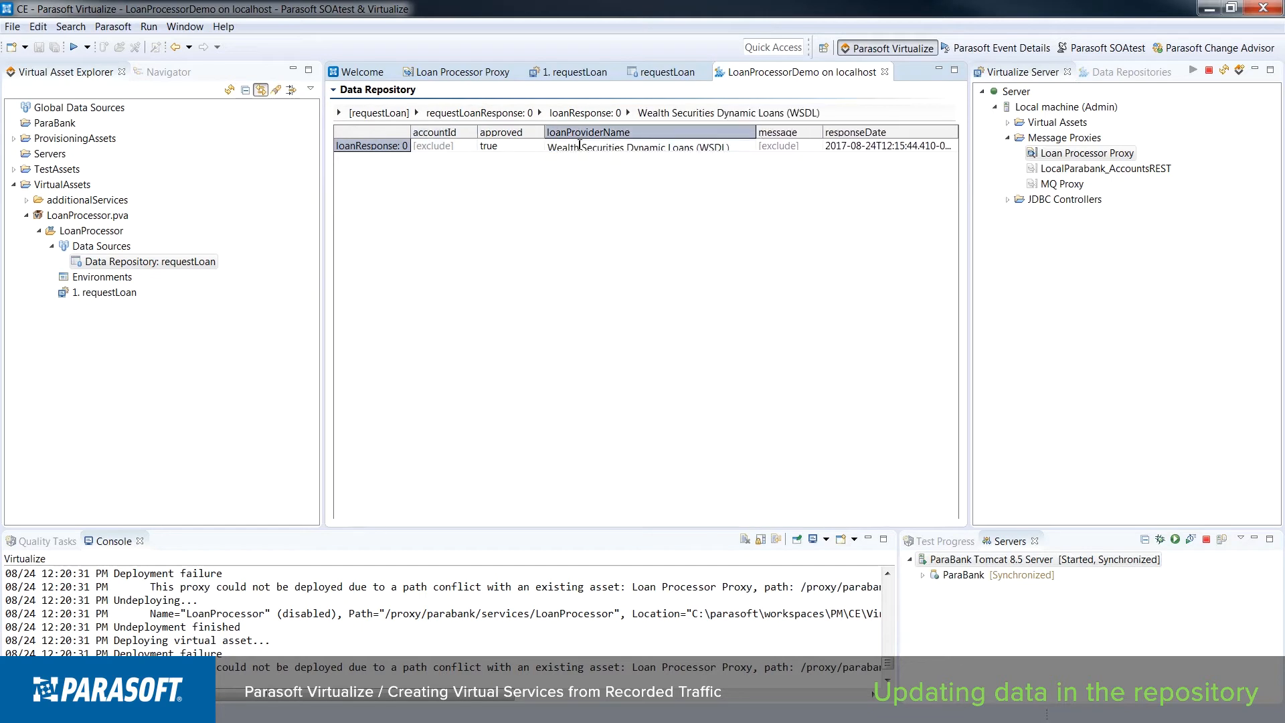
pyautogui.hotkey('shift', 'Home')
pyautogui.write('Virtualize')
pyautogui.click(665, 146)
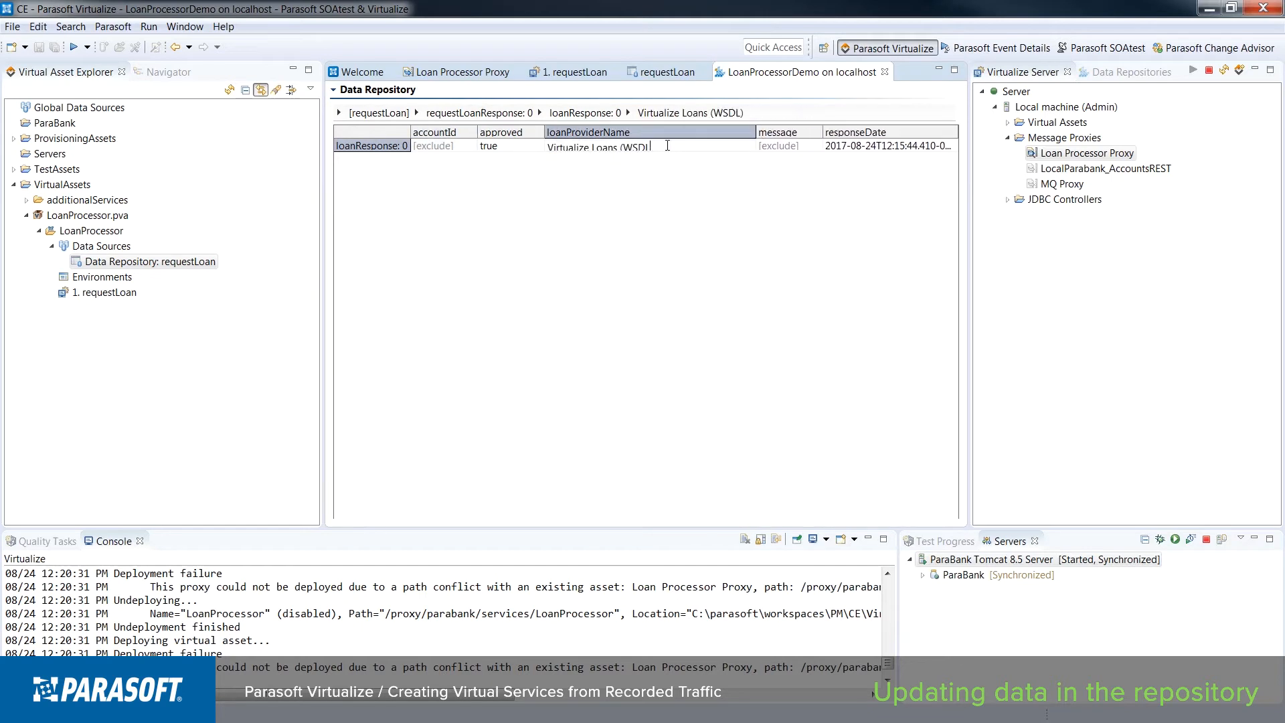
pyautogui.press('BackSpace')
pyautogui.press('BackSpace')
pyautogui.press('BackSpace')
pyautogui.press('BackSpace')
pyautogui.press('BackSpace')
pyautogui.press('BackSpace')
pyautogui.press('BackSpace')
pyautogui.click(580, 339)
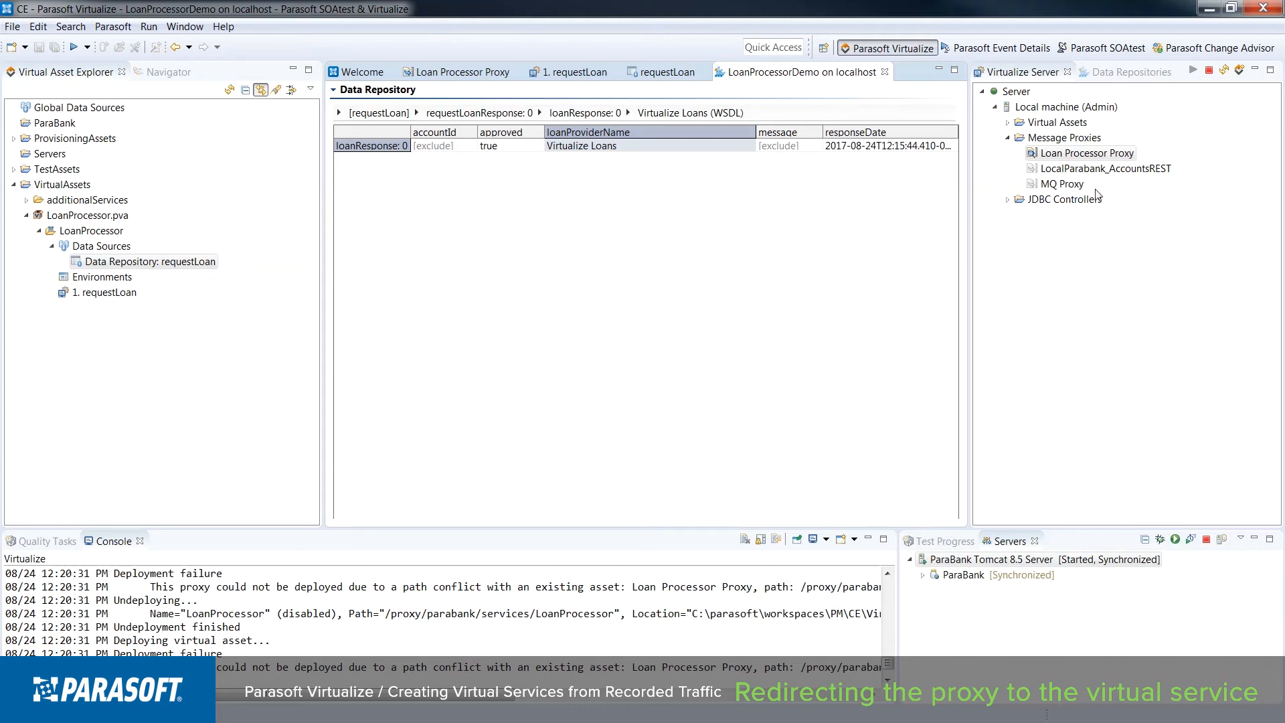
# Open the deployed LoanProcessor virtual asset and set its HTTP path to /virtual/parabank/services/LoanProcessor
pyautogui.click(1007, 138)
pyautogui.click(1007, 122)
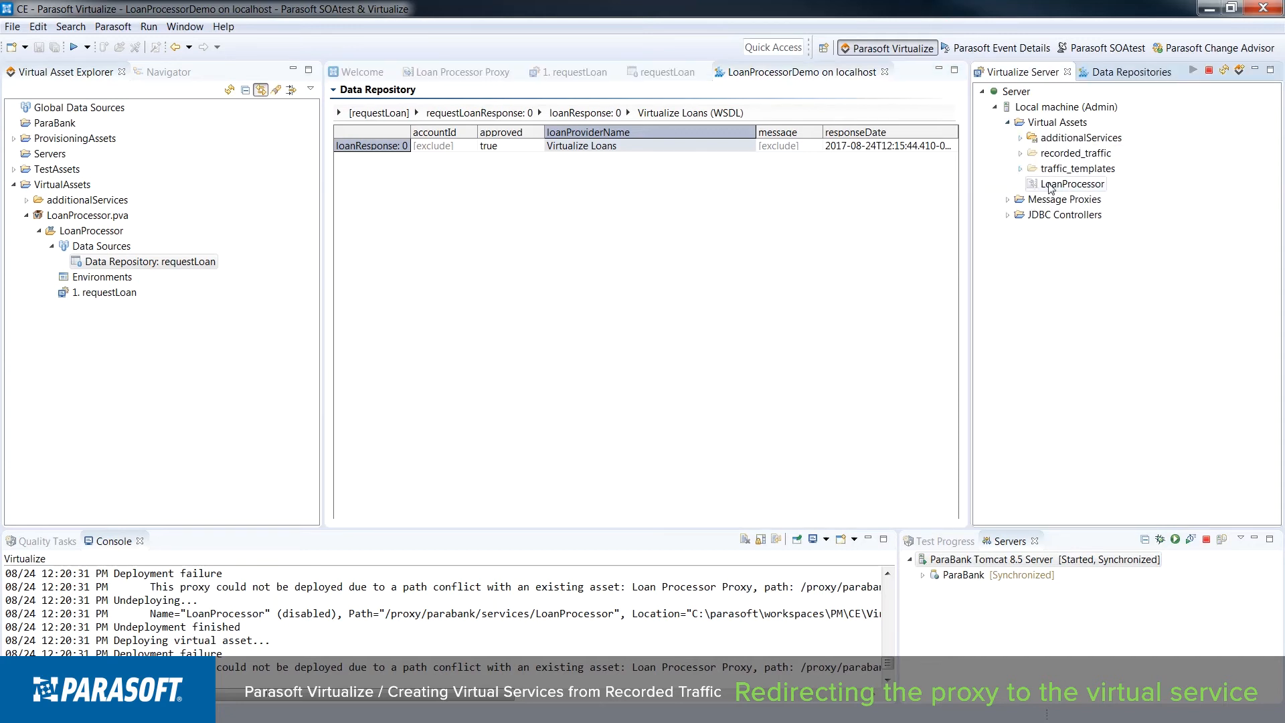
pyautogui.click(1083, 189)
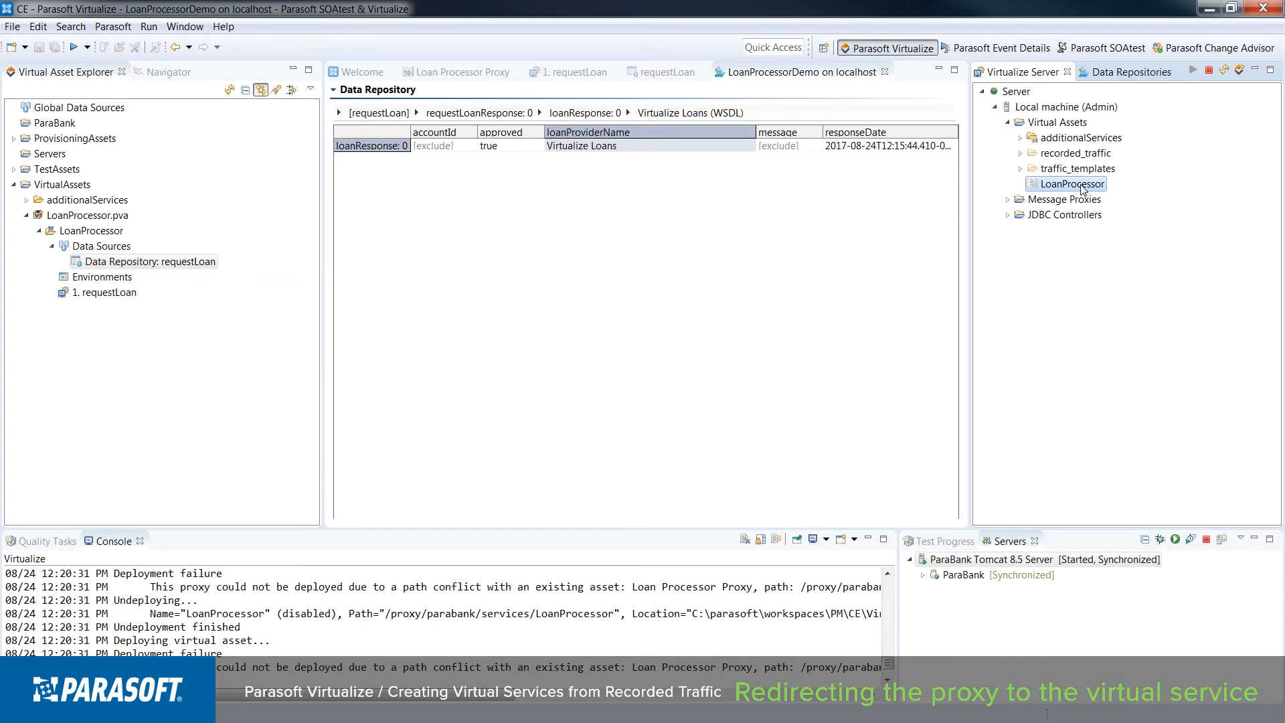
pyautogui.doubleClick(1083, 189)
pyautogui.moveTo(451, 205); pyautogui.dragTo(424, 205)
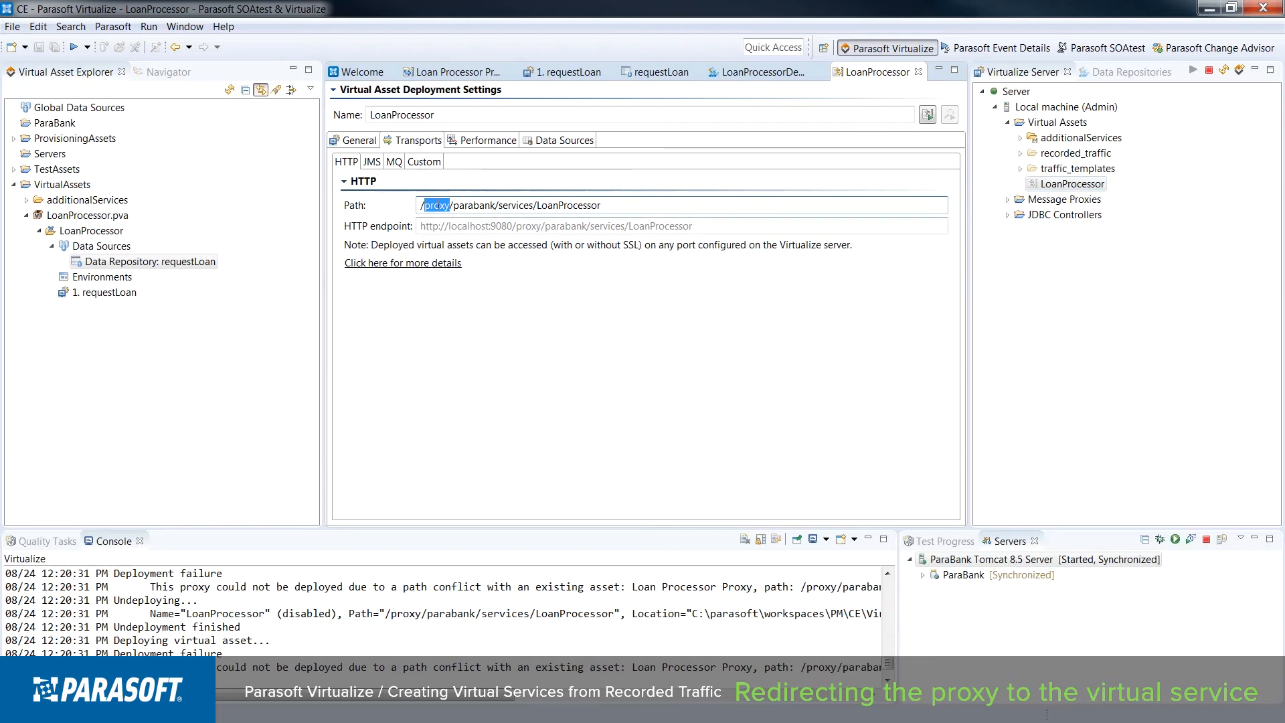
pyautogui.write('virtual')
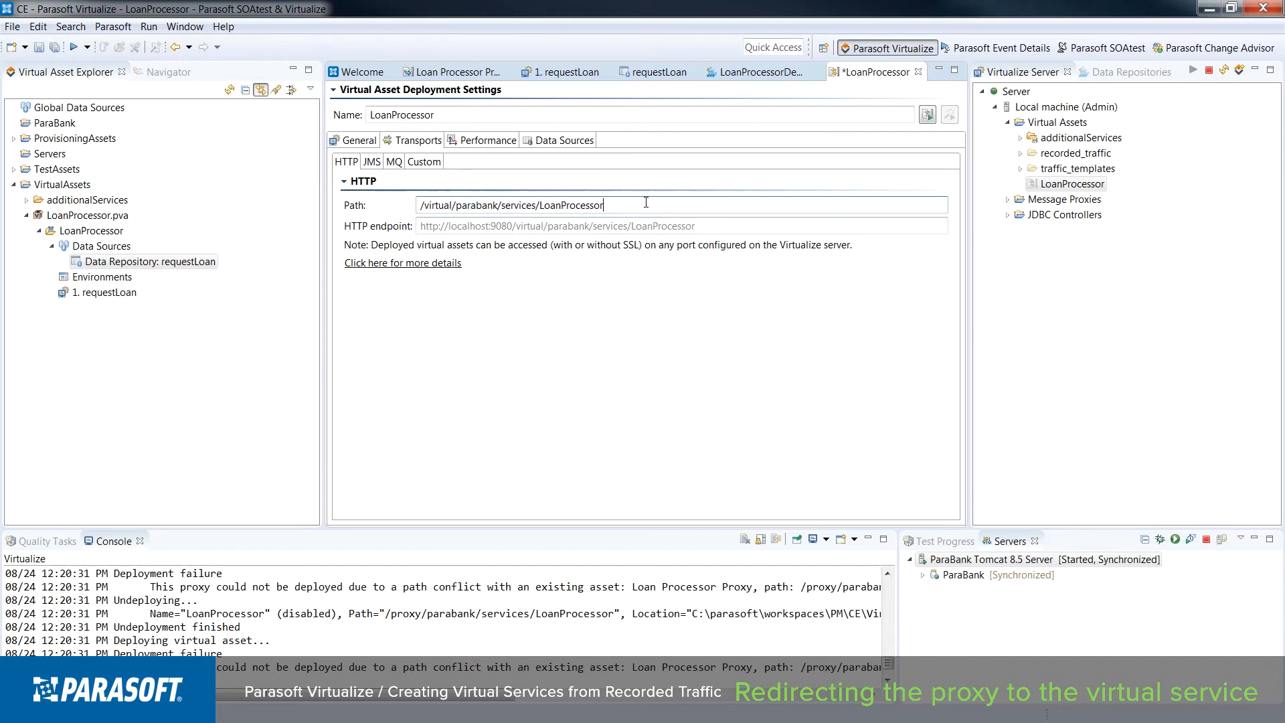
# Copy the LoanProcessor asset's full HTTP endpoint URL and save the deployment settings
pyautogui.moveTo(696, 227); pyautogui.dragTo(421, 226)
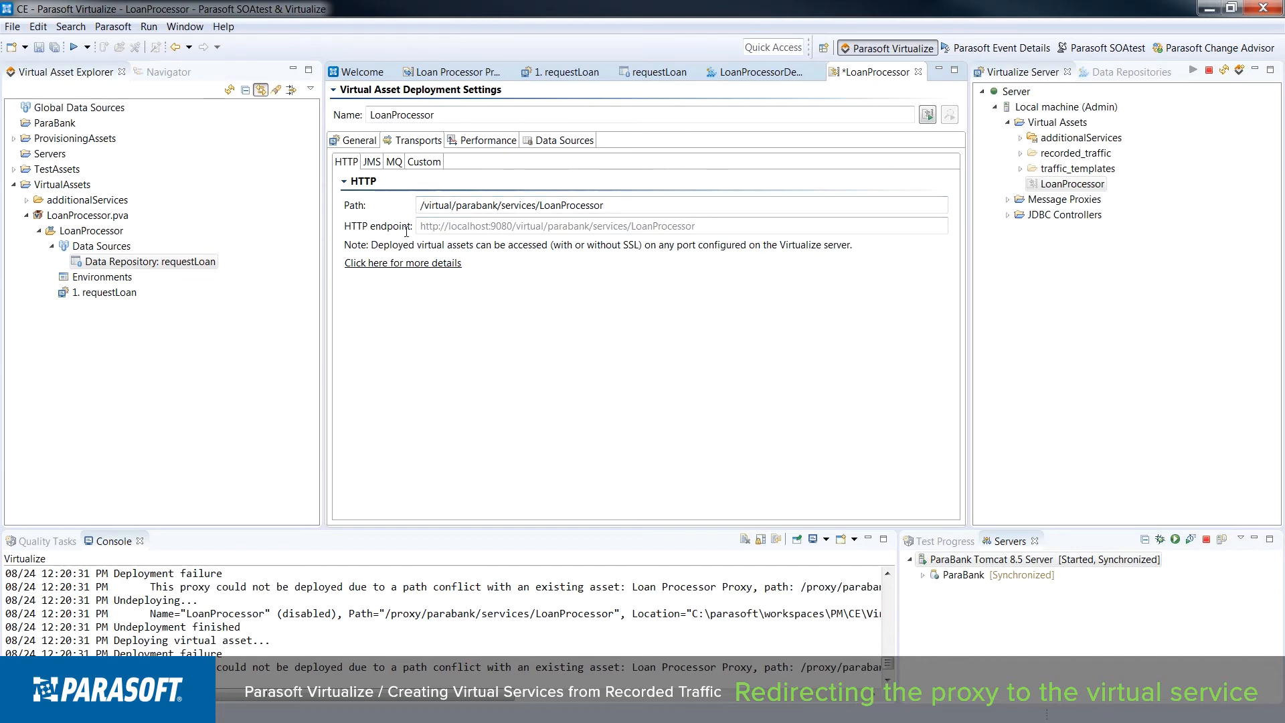
pyautogui.rightClick(452, 227)
pyautogui.click(494, 274)
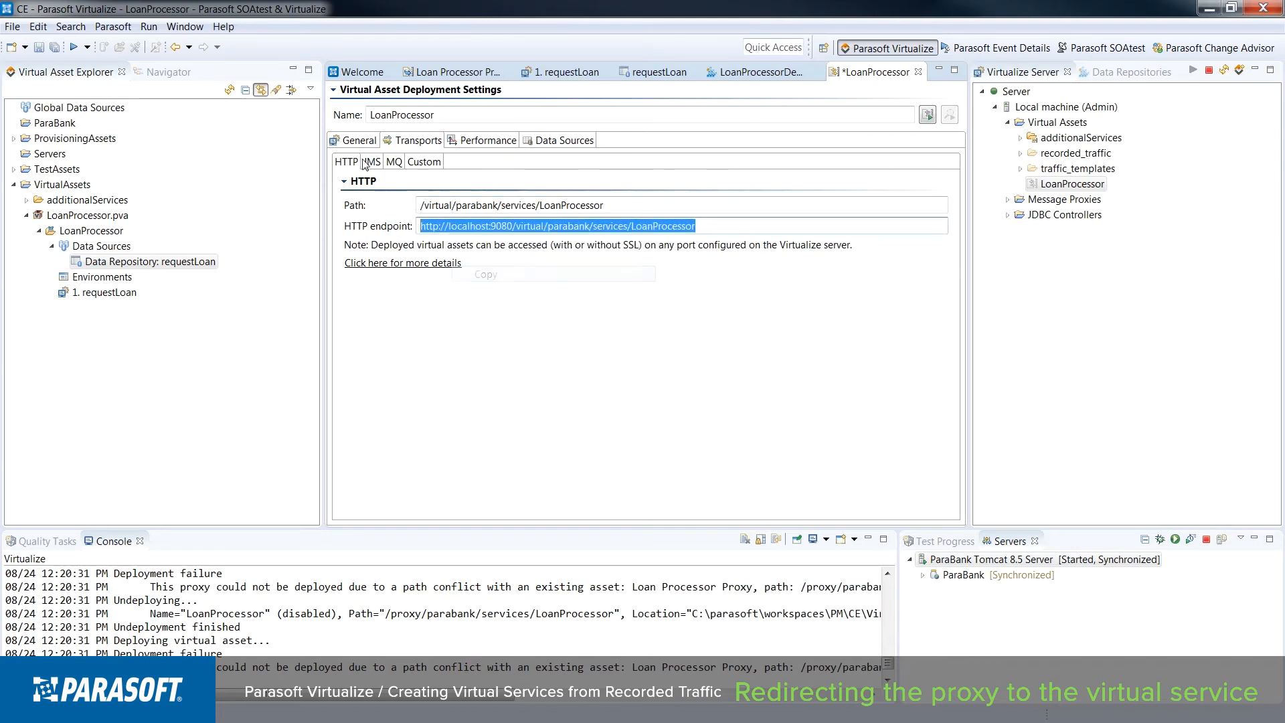
pyautogui.click(54, 48)
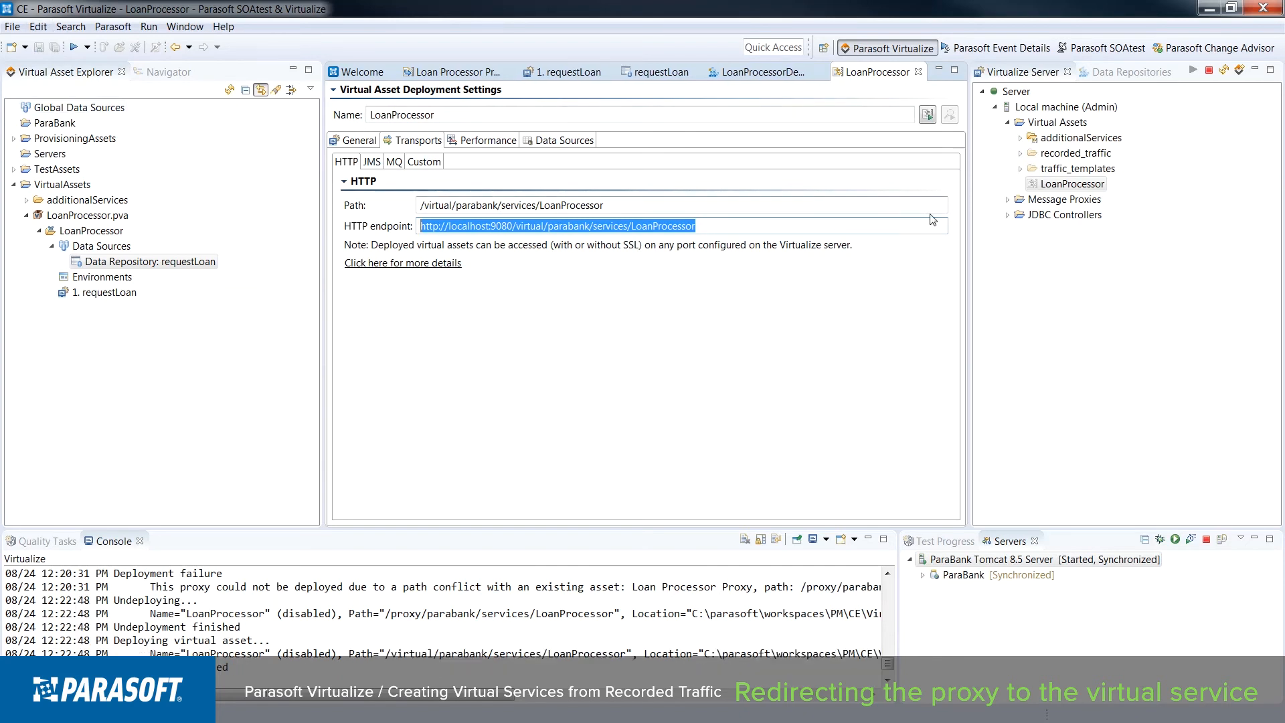
pyautogui.click(1007, 199)
pyautogui.doubleClick(1049, 215)
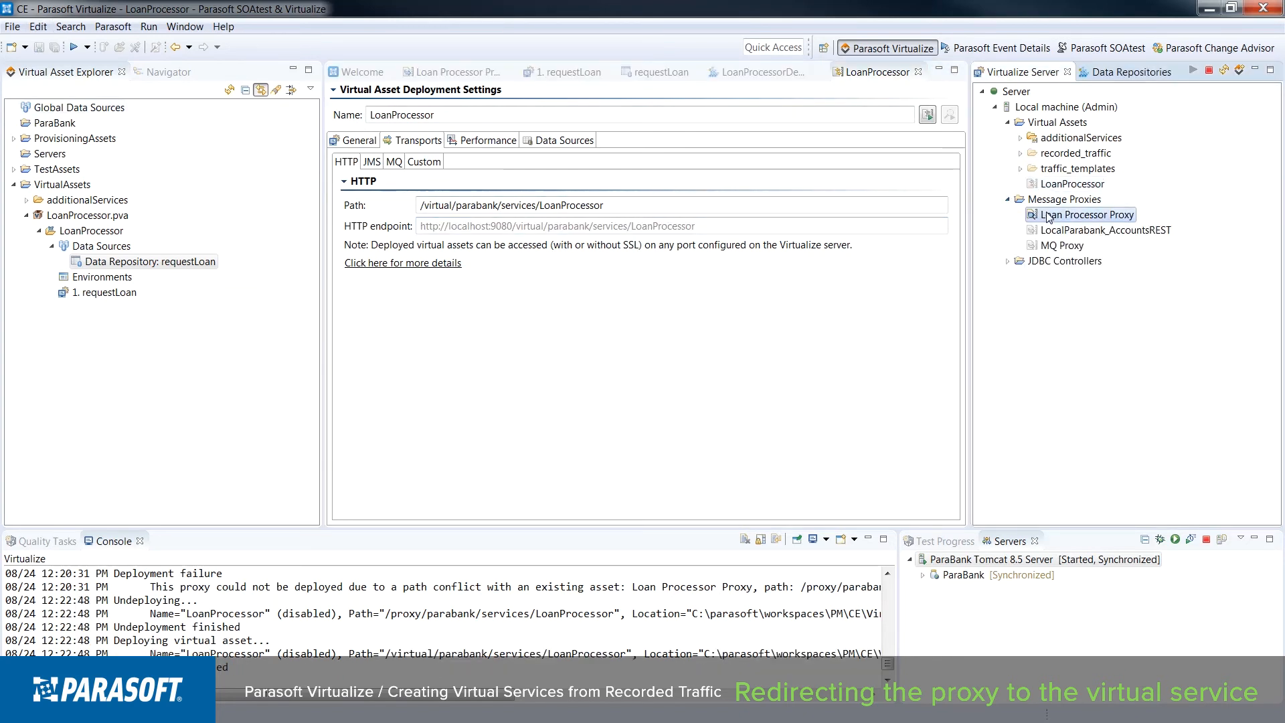
pyautogui.doubleClick(678, 181)
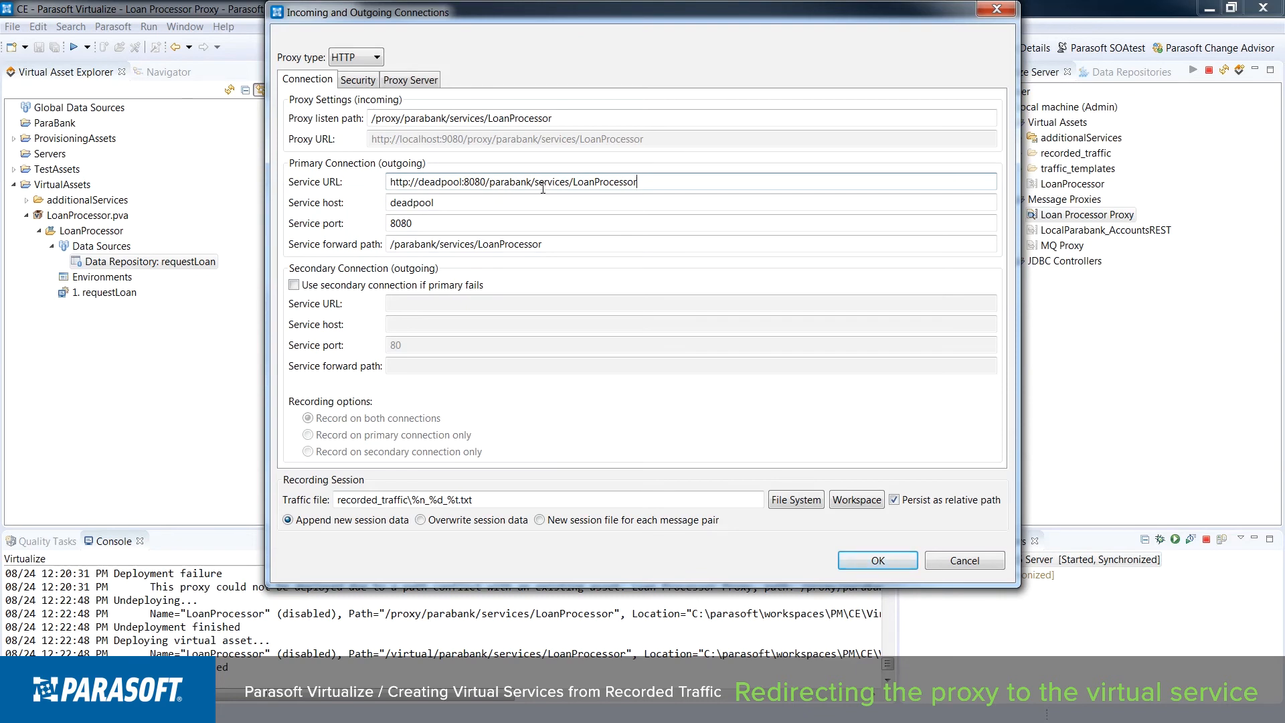
pyautogui.moveTo(654, 182); pyautogui.dragTo(369, 185)
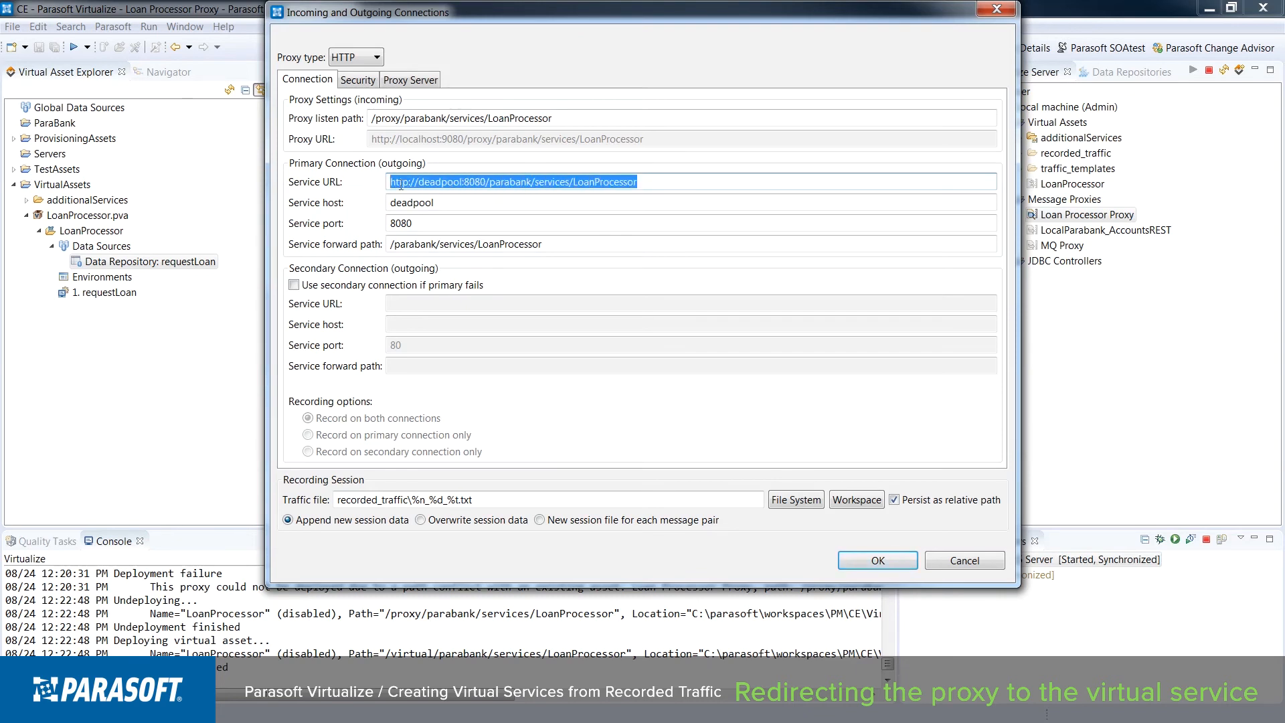
pyautogui.rightClick(412, 185)
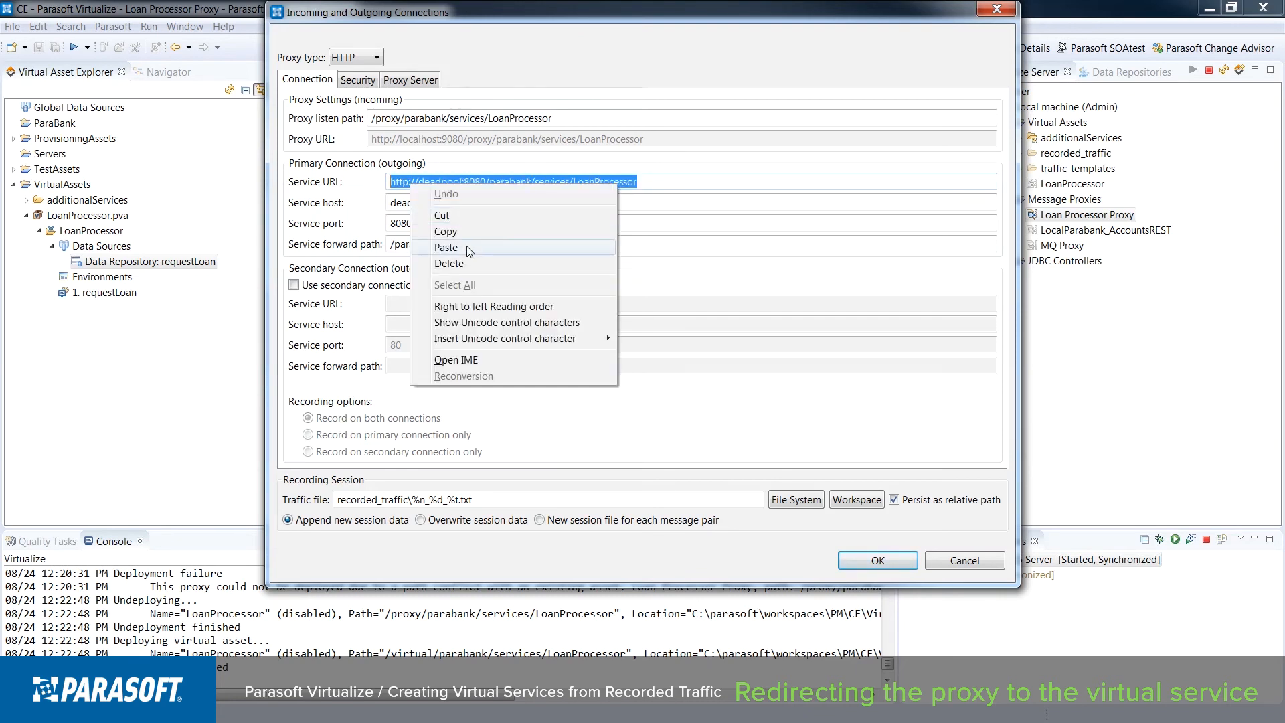
pyautogui.click(467, 246)
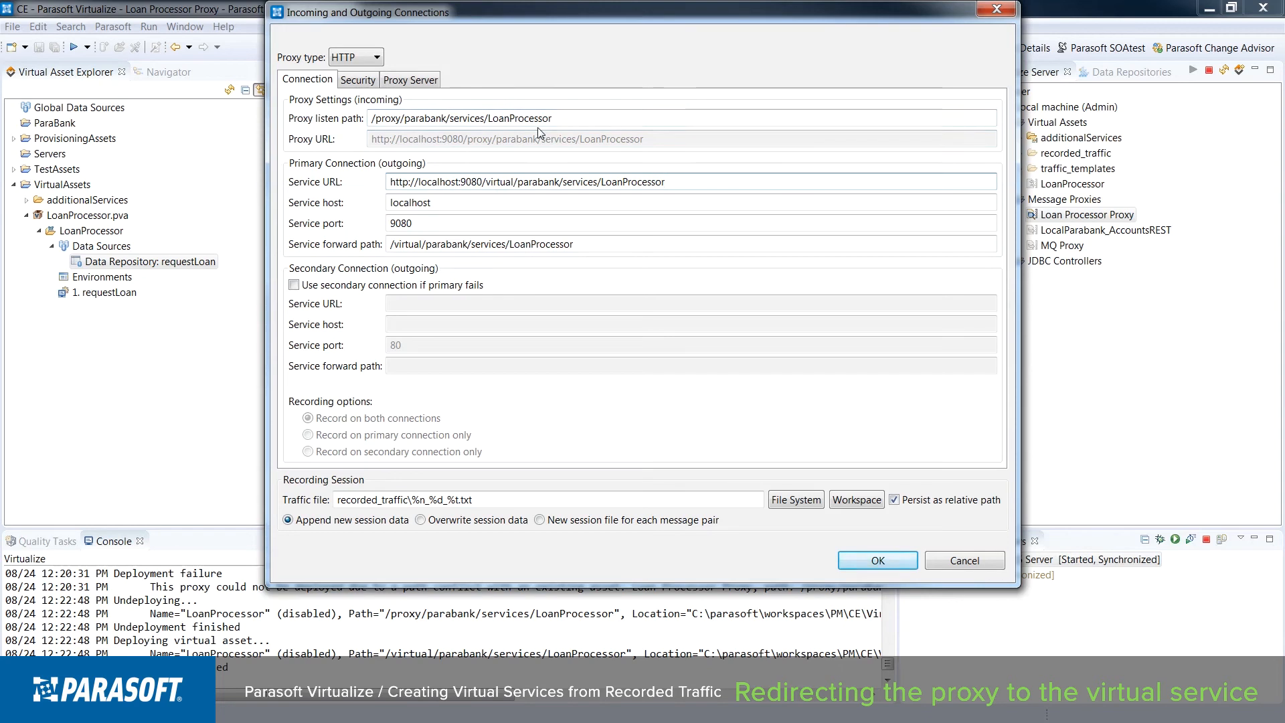
pyautogui.click(878, 562)
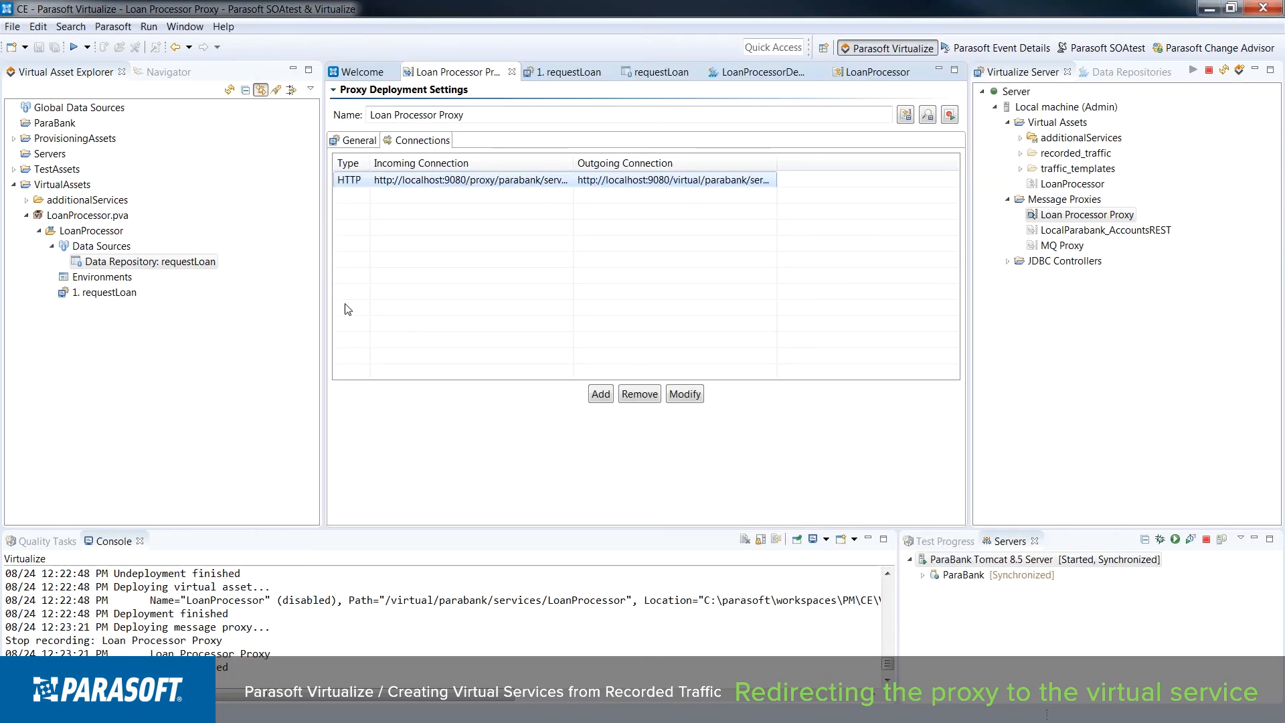
# Enable the deployed LoanProcessor virtual asset on the local Virtualize server
pyautogui.click(1063, 191)
pyautogui.rightClick(1063, 190)
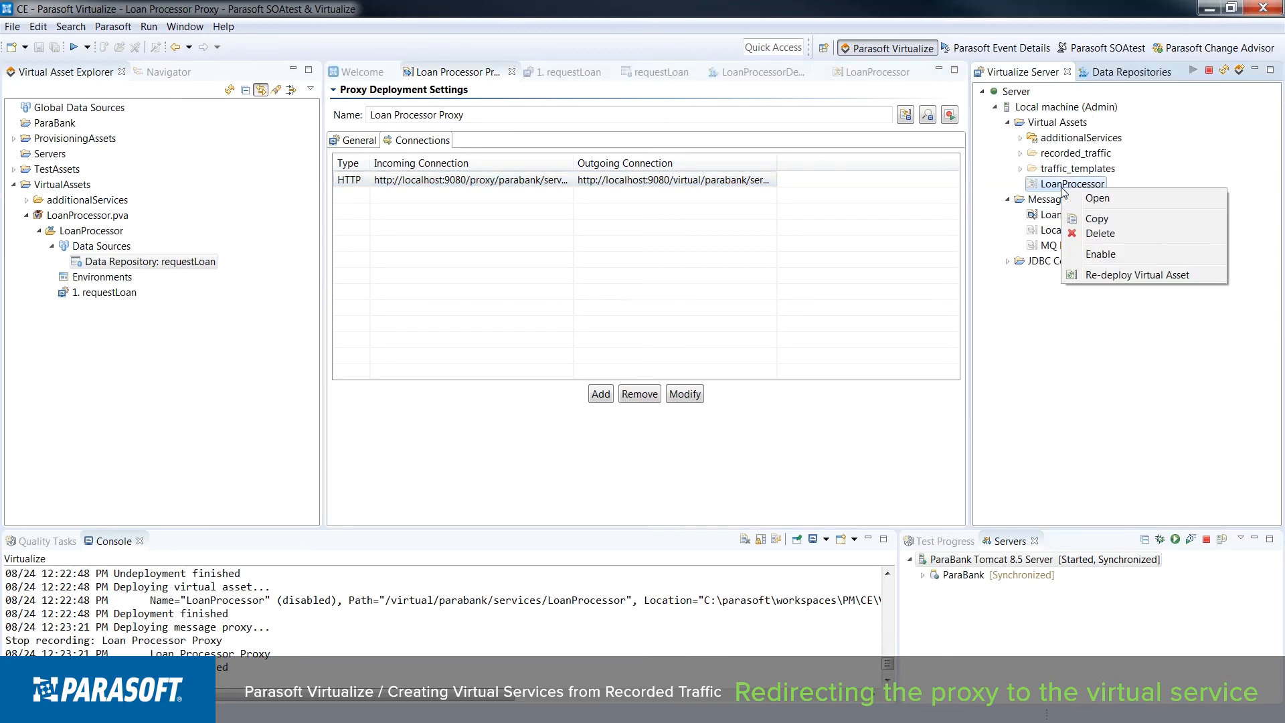
pyautogui.click(1097, 256)
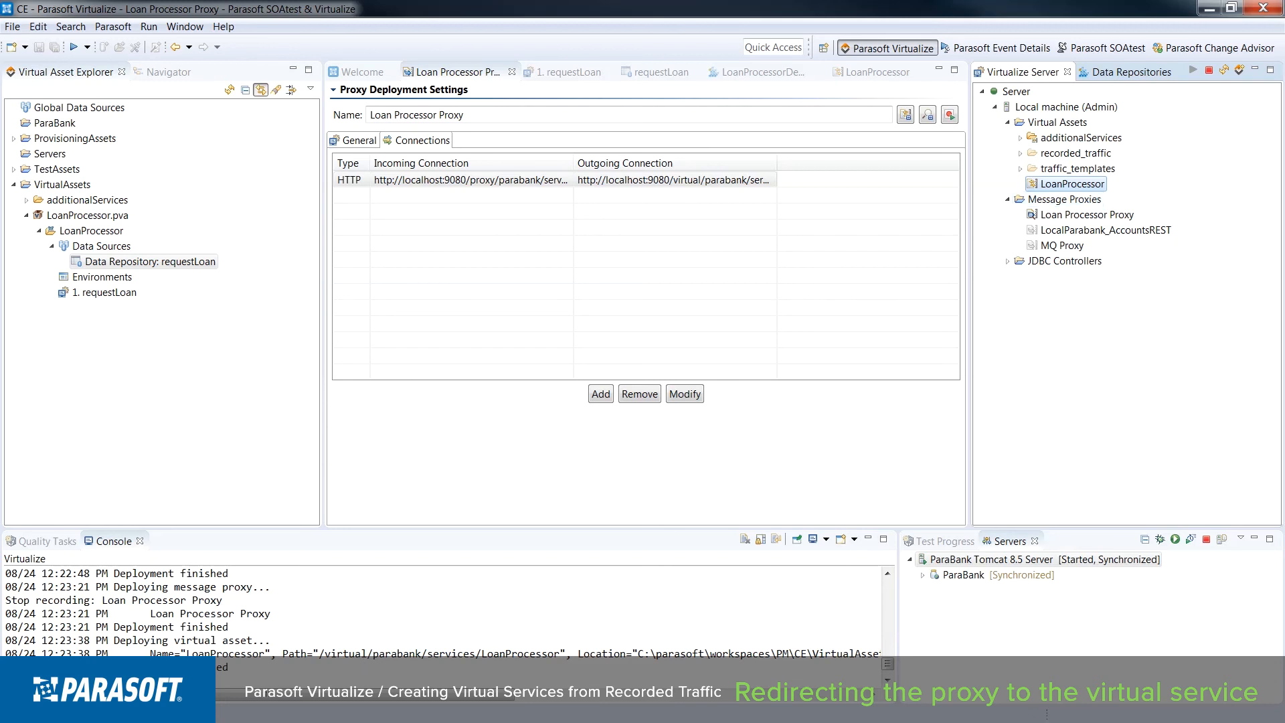
# Switch to ParaBank in the browser and submit a new loan request for 1000 with a down payment of 10
pyautogui.hotkey('alt', 'Tab')
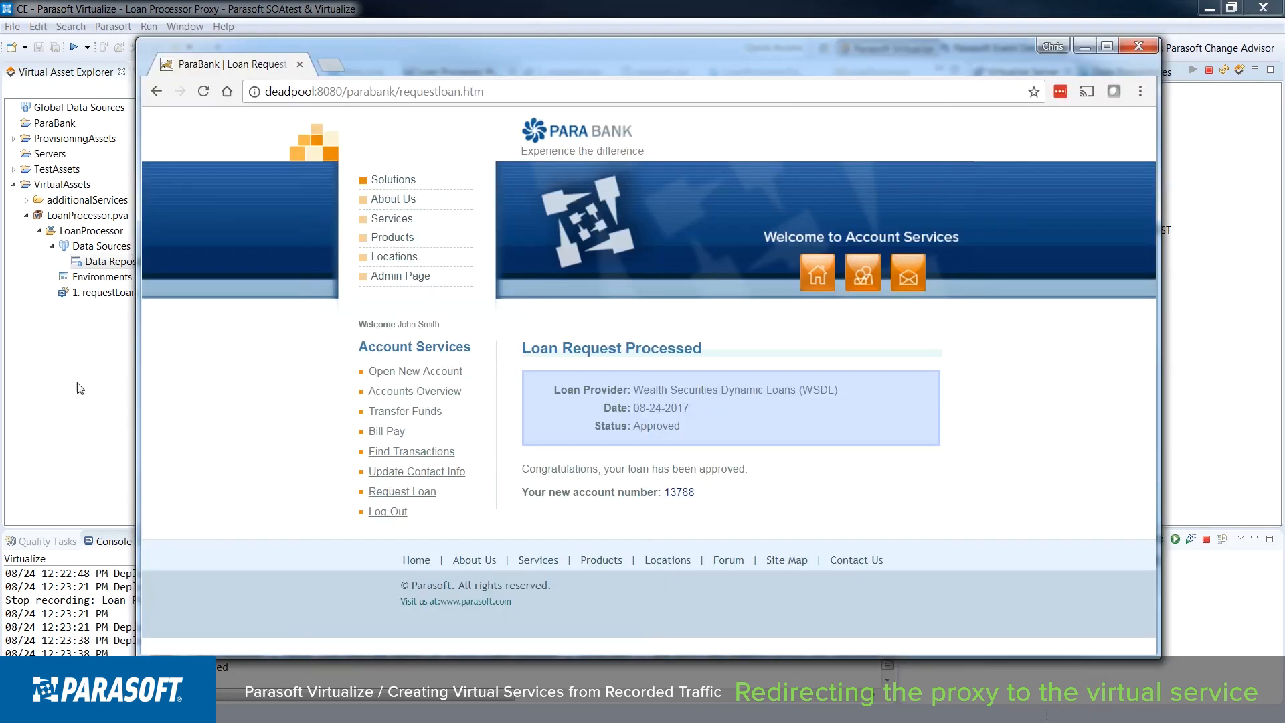
pyautogui.click(432, 493)
pyautogui.click(683, 386)
pyautogui.write('1000')
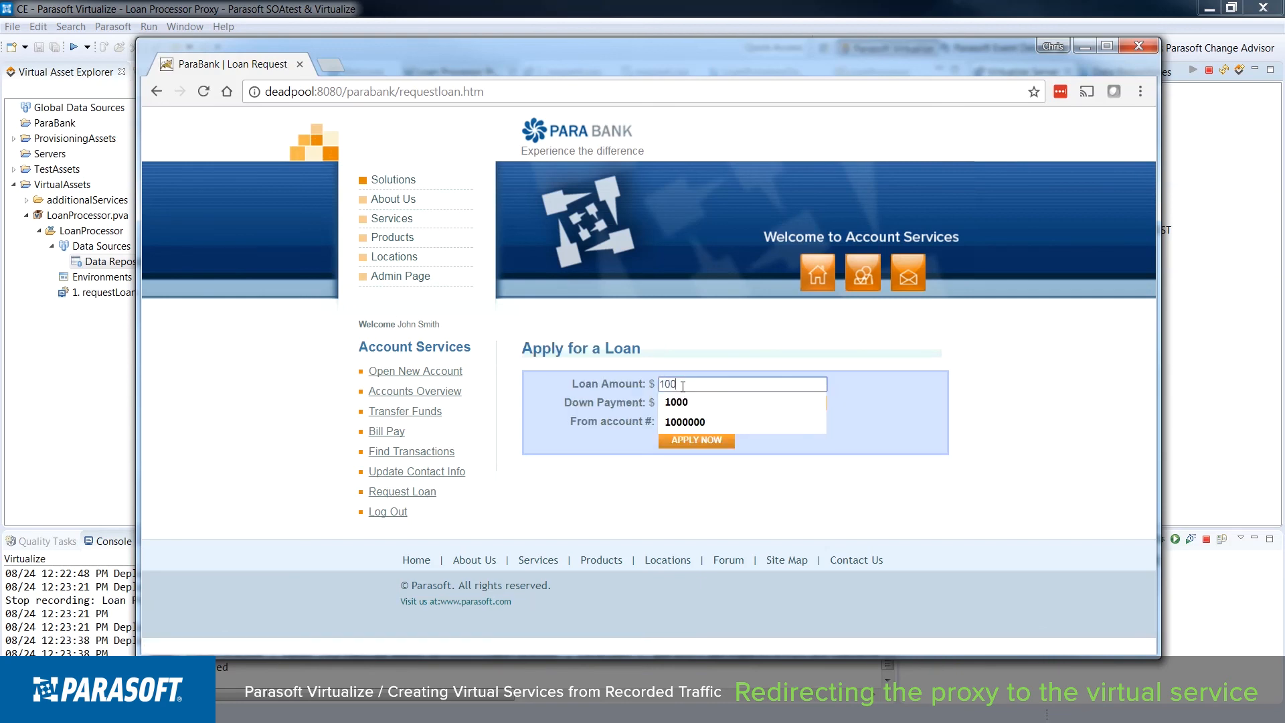
pyautogui.press('Tab')
pyautogui.write('10')
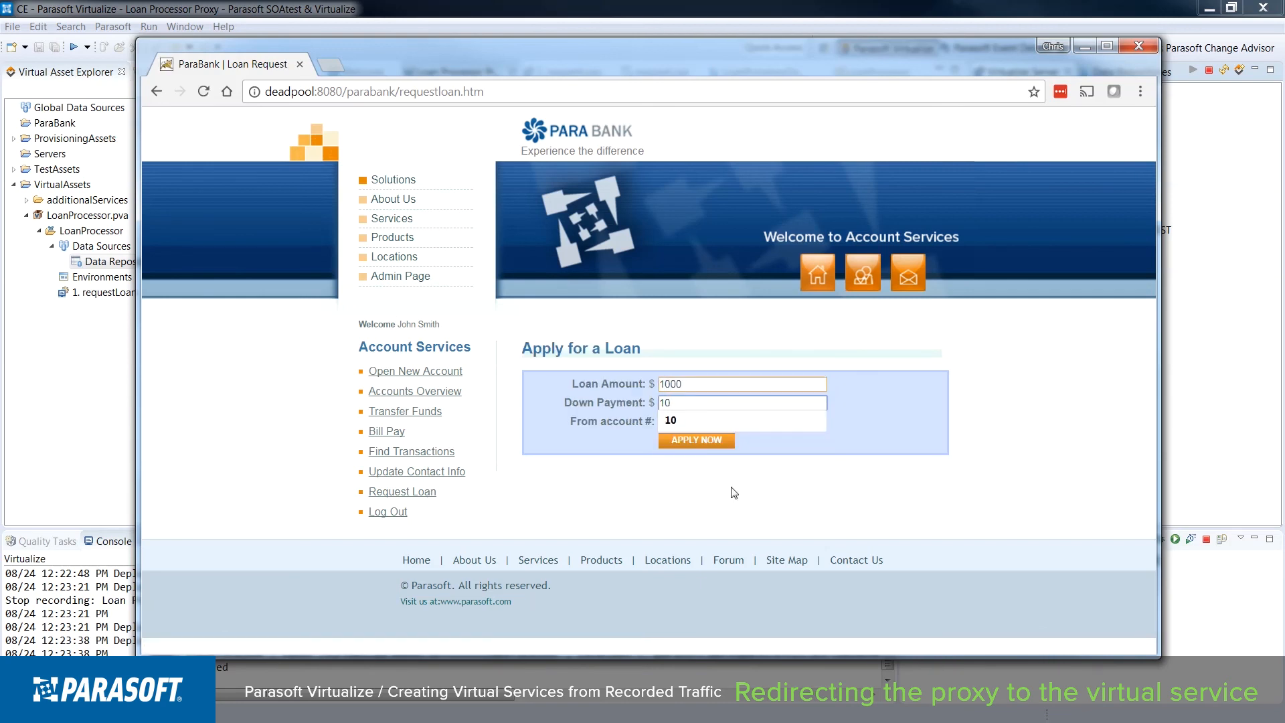
pyautogui.press('Tab')
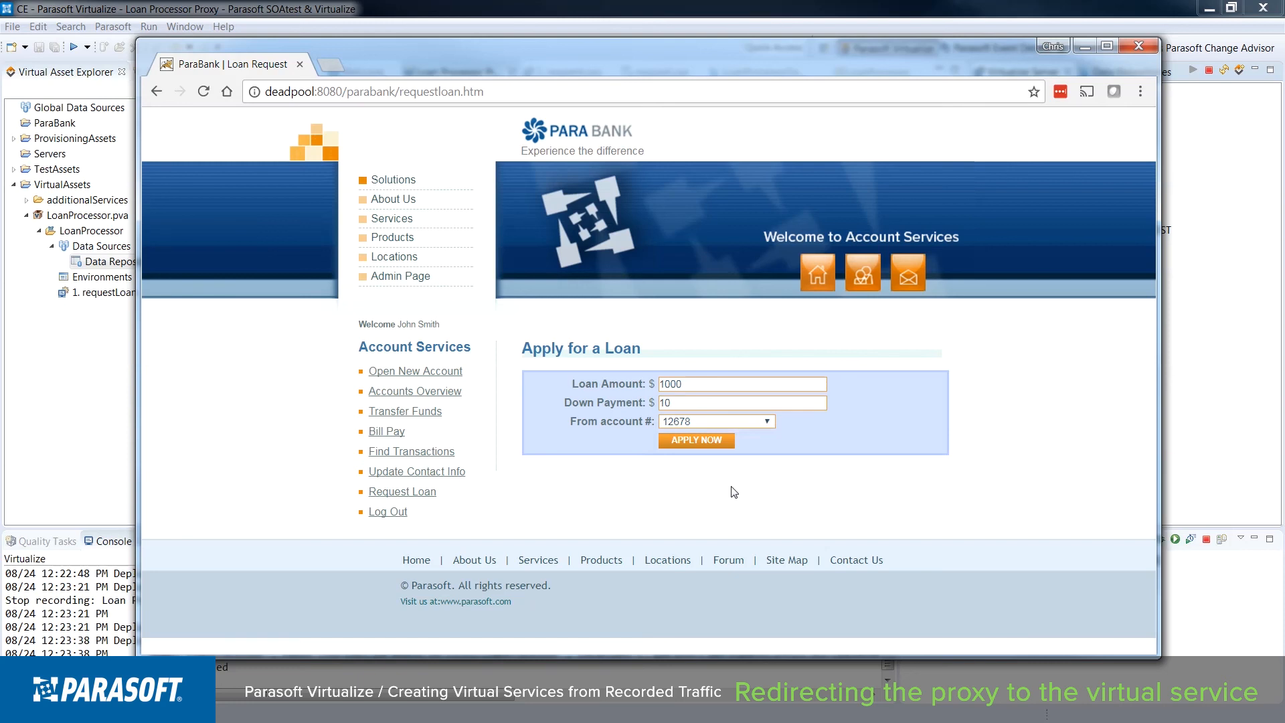
pyautogui.click(706, 444)
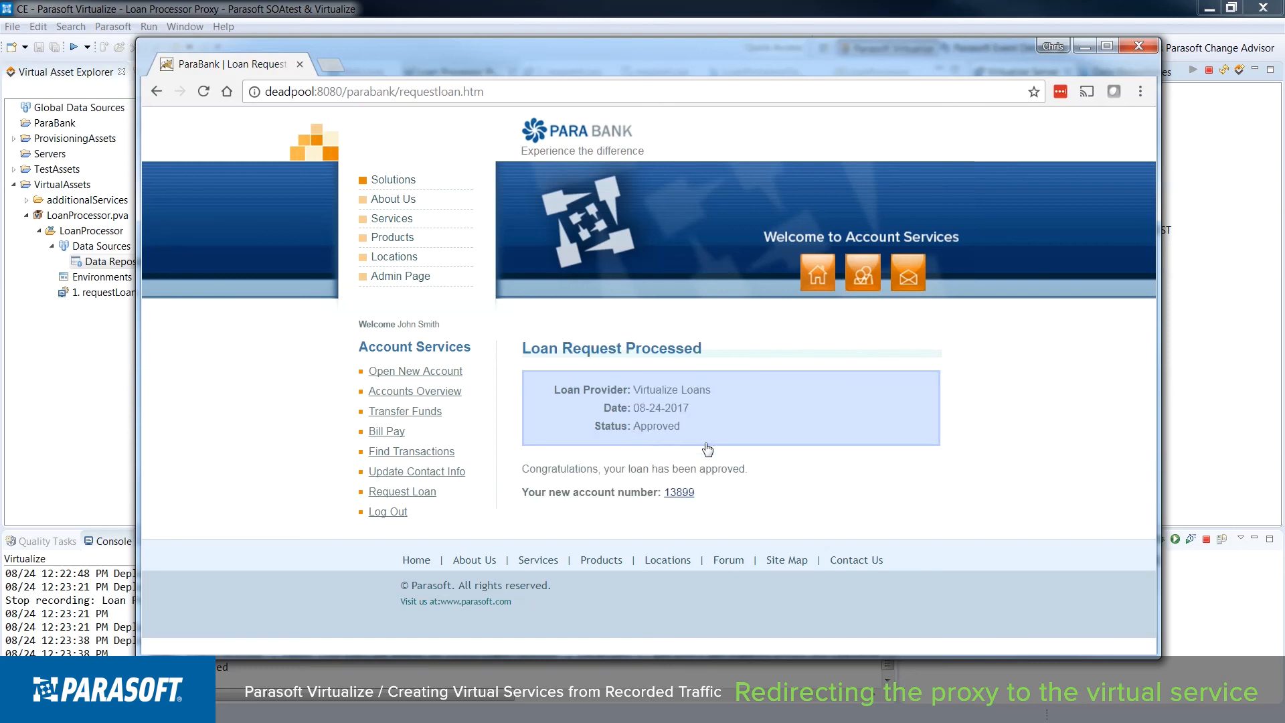